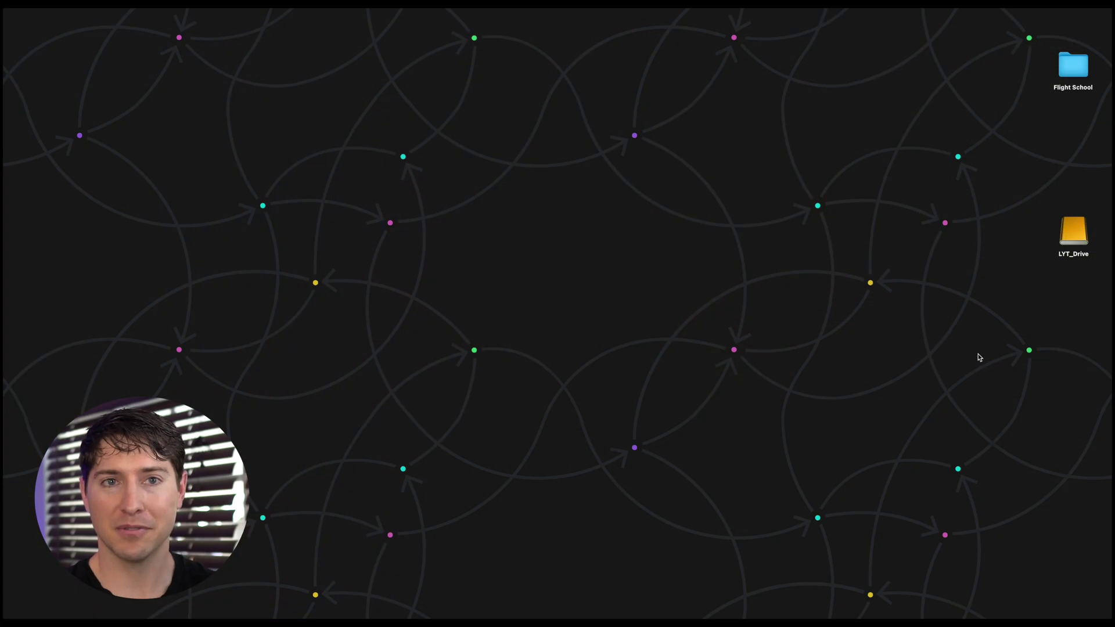
Select the Flight School folder icon on the macOS desktop.
left_click(1063, 72)
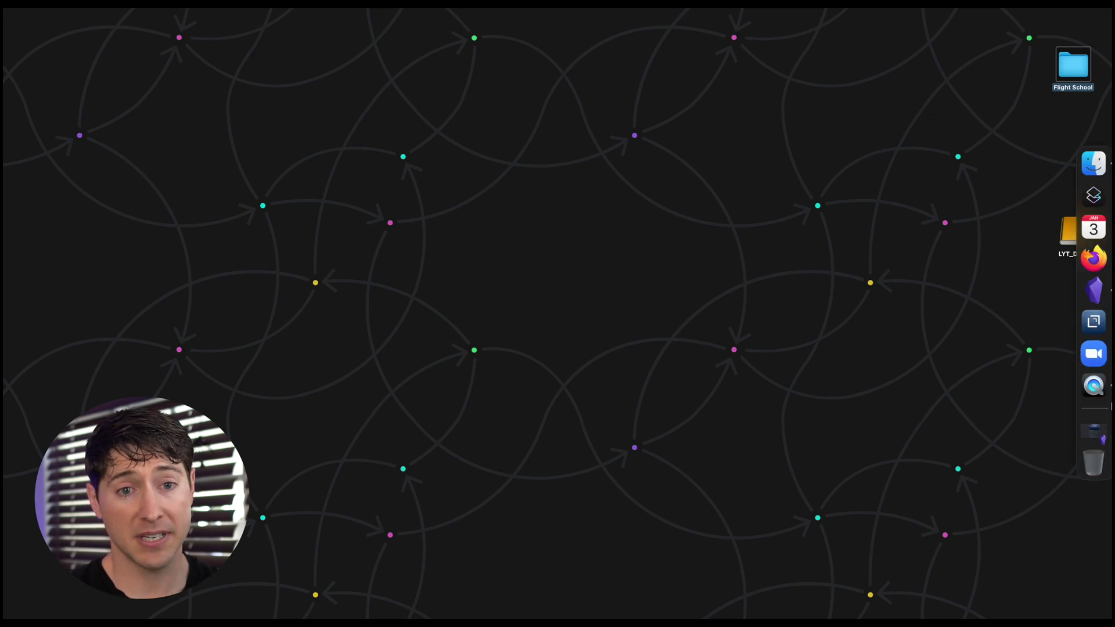
Restore Obsidian from the Dock, zoom in with Cmd+=, and open Flight School Hangar alongside.
left_click(1098, 437)
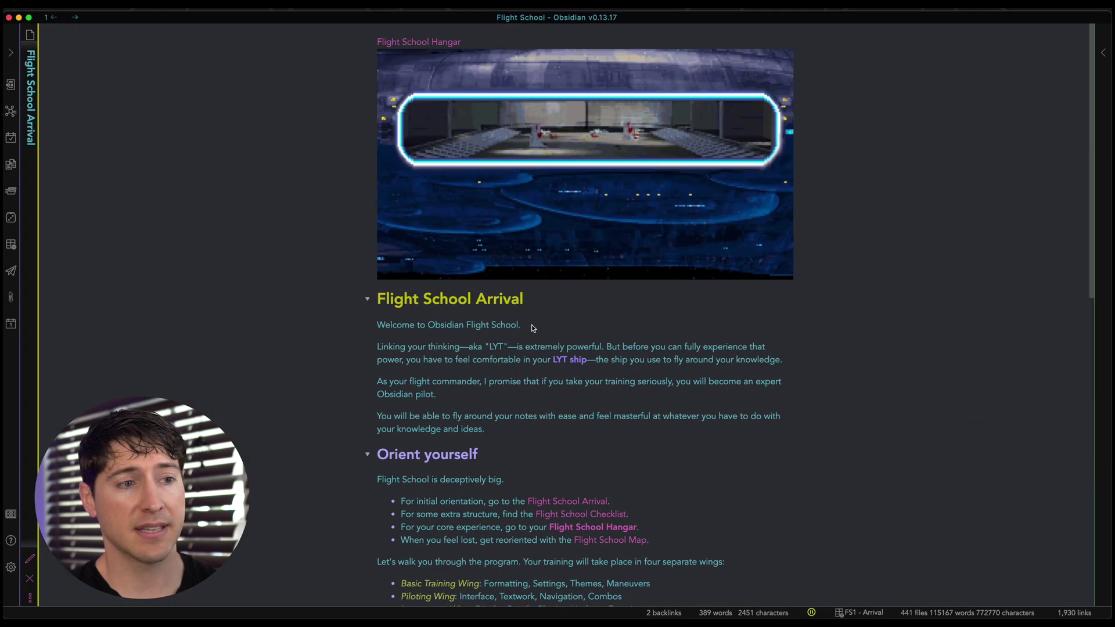
key("super+equal")
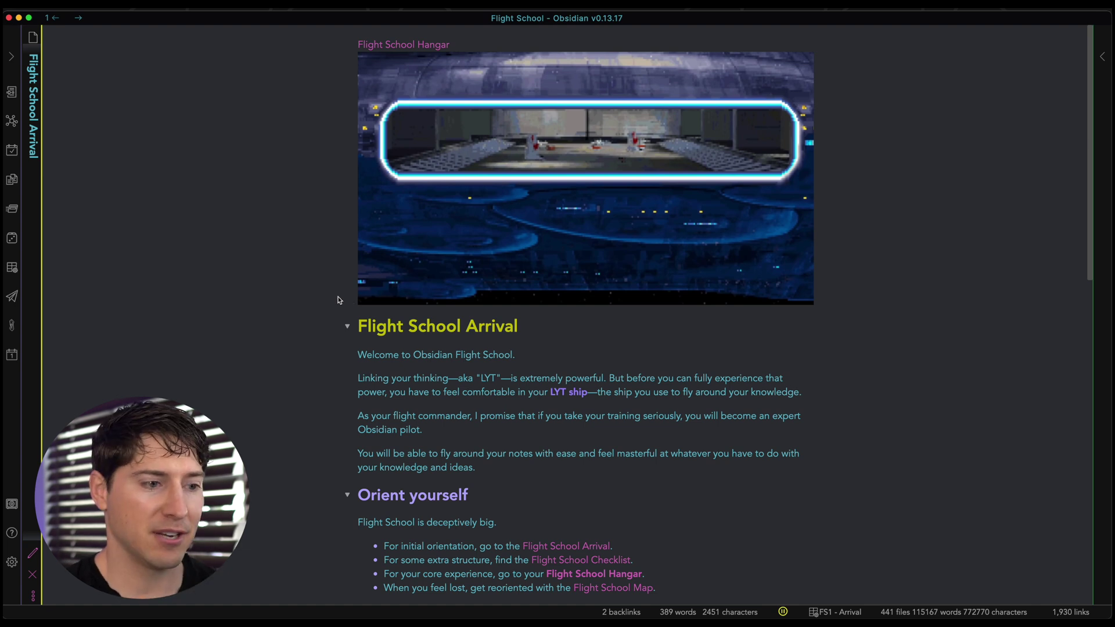
scroll(467, 370, "down", 3)
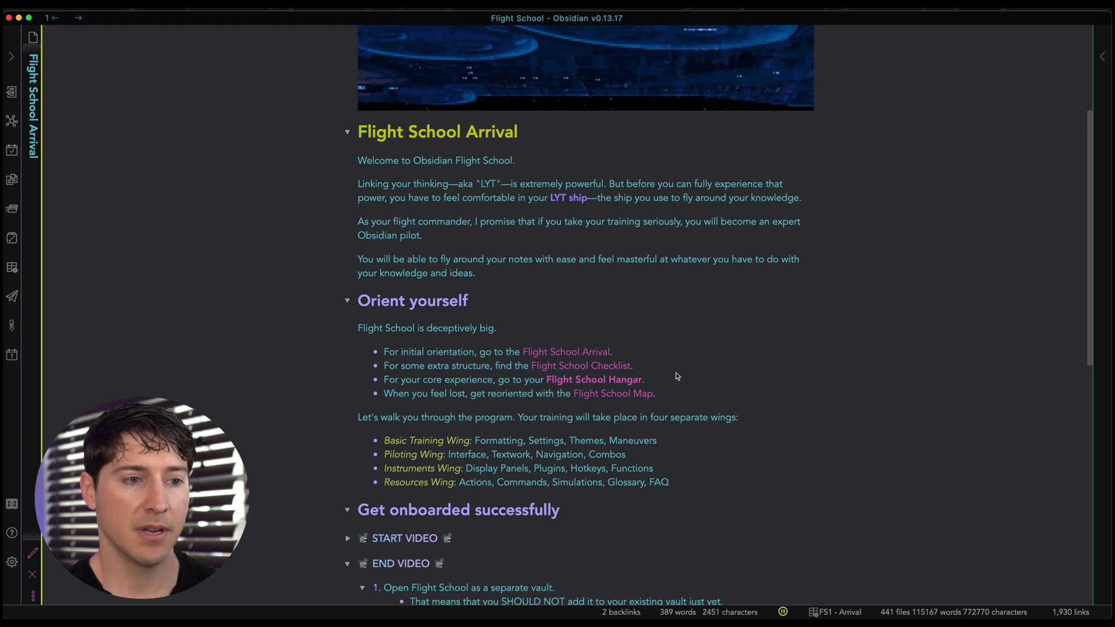
mouse_move(594, 379)
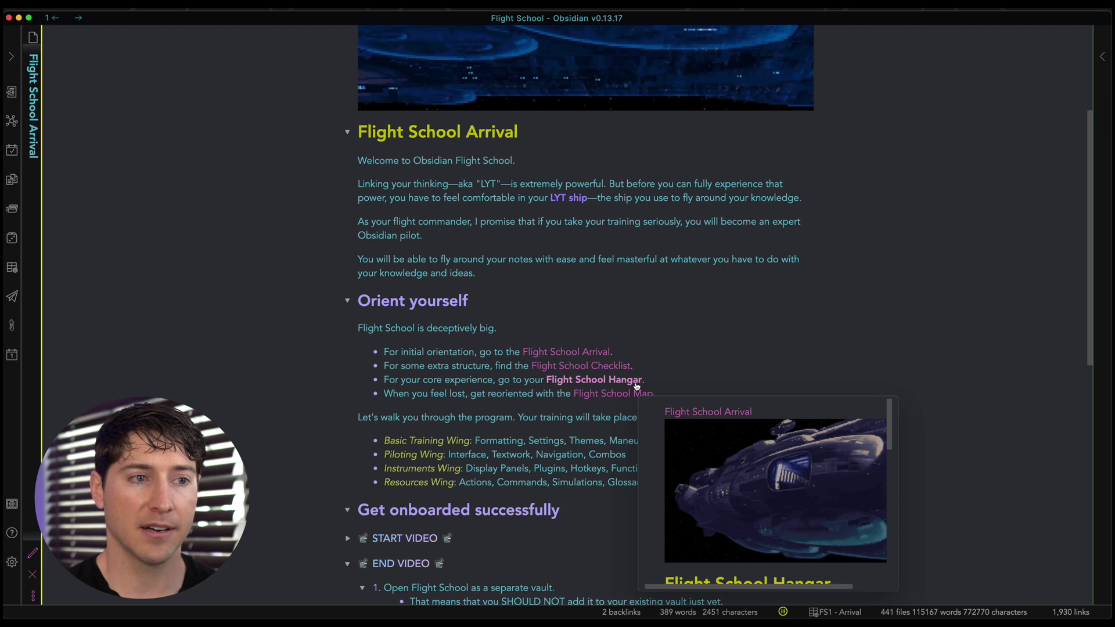
left_click(636, 386, "super")
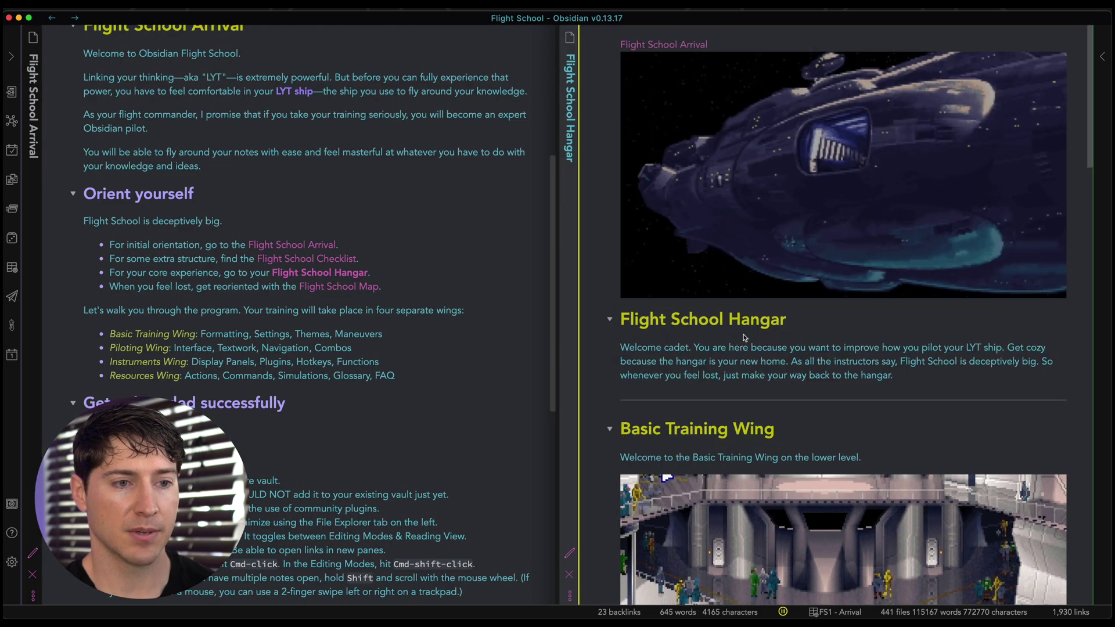
Scroll the Hangar note and highlight part of its welcome paragraph, then deselect it.
scroll(743, 335, "down", 2)
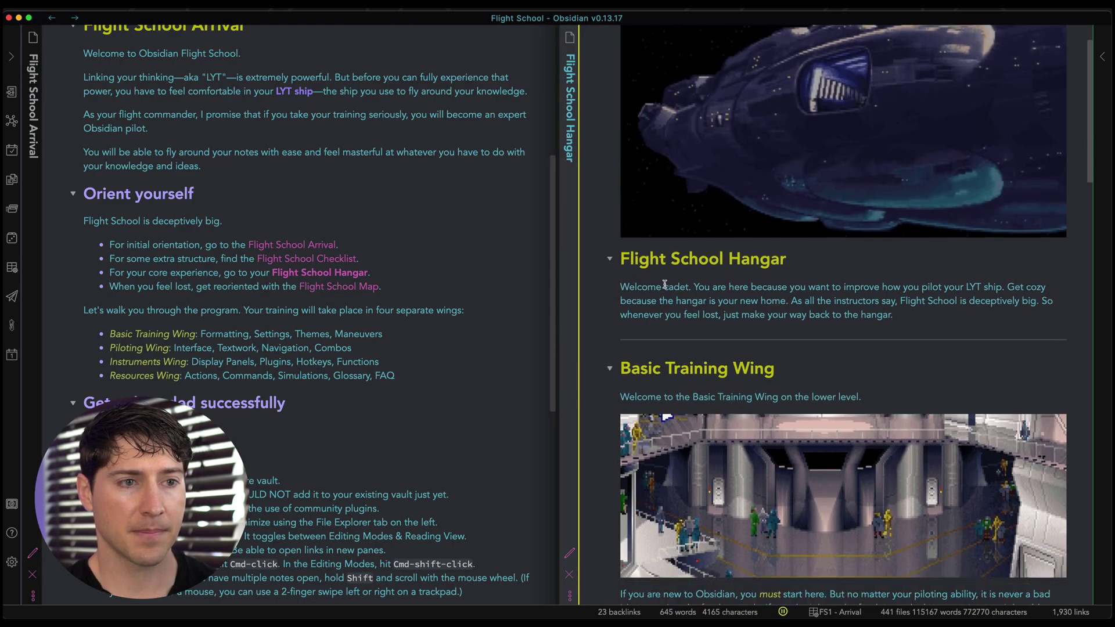
scroll(813, 244, "down", 2)
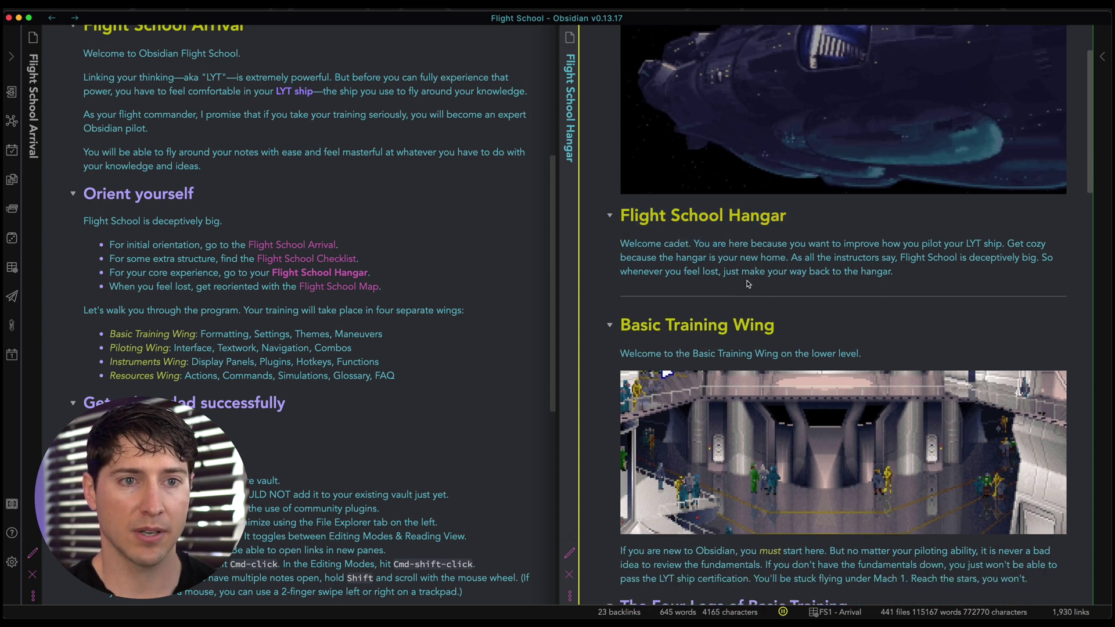
left_click_drag(863, 244, 933, 259)
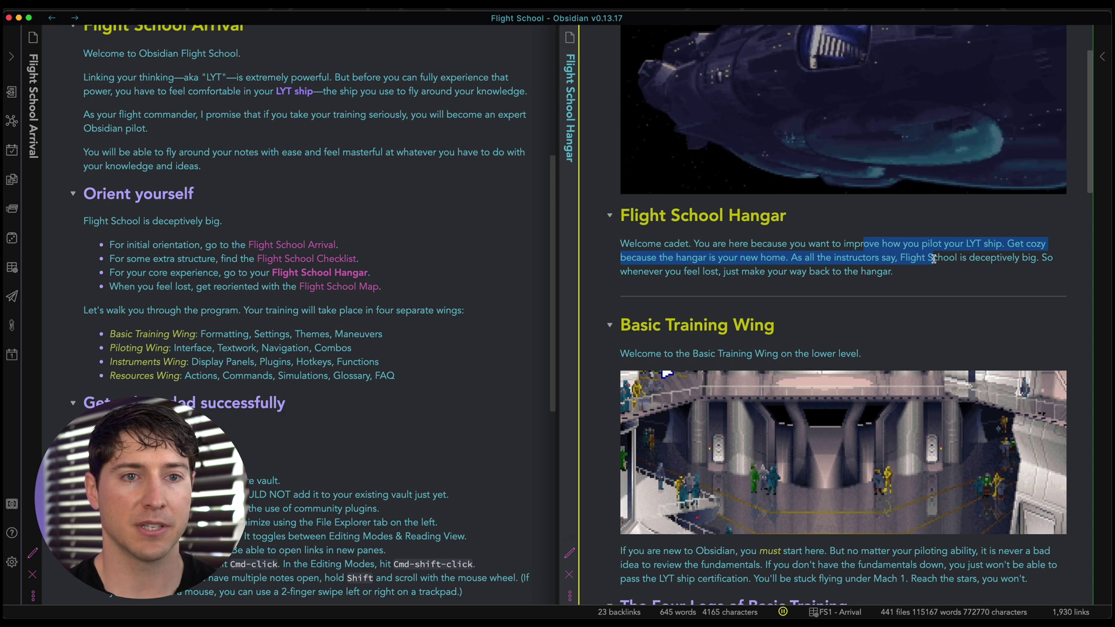
left_click(989, 241)
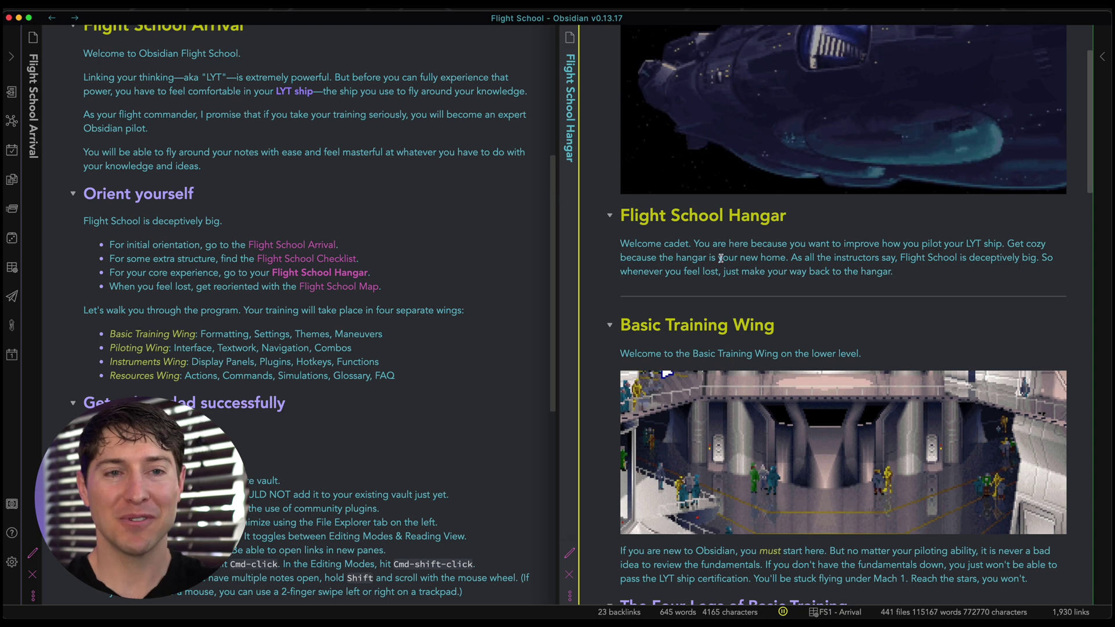
Read down to the Four Legs of Basic Training heading, then collapse Basic Training Wing.
scroll(706, 263, "down", 1)
scroll(715, 250, "down", 3)
scroll(726, 238, "down", 1)
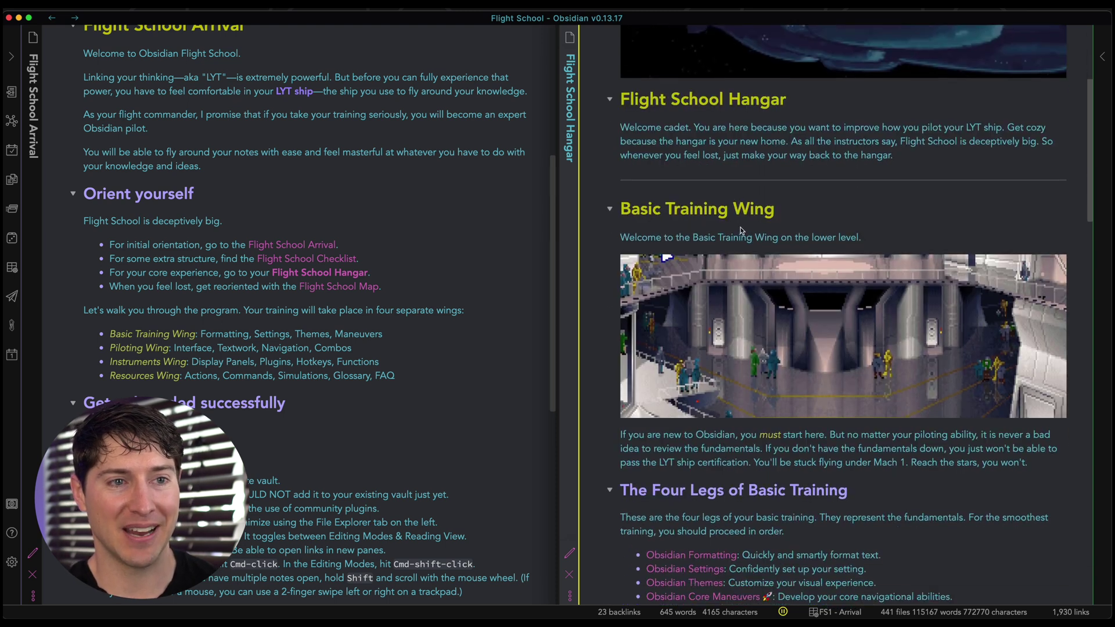
scroll(737, 226, "down", 4)
left_click_drag(681, 396, 847, 407)
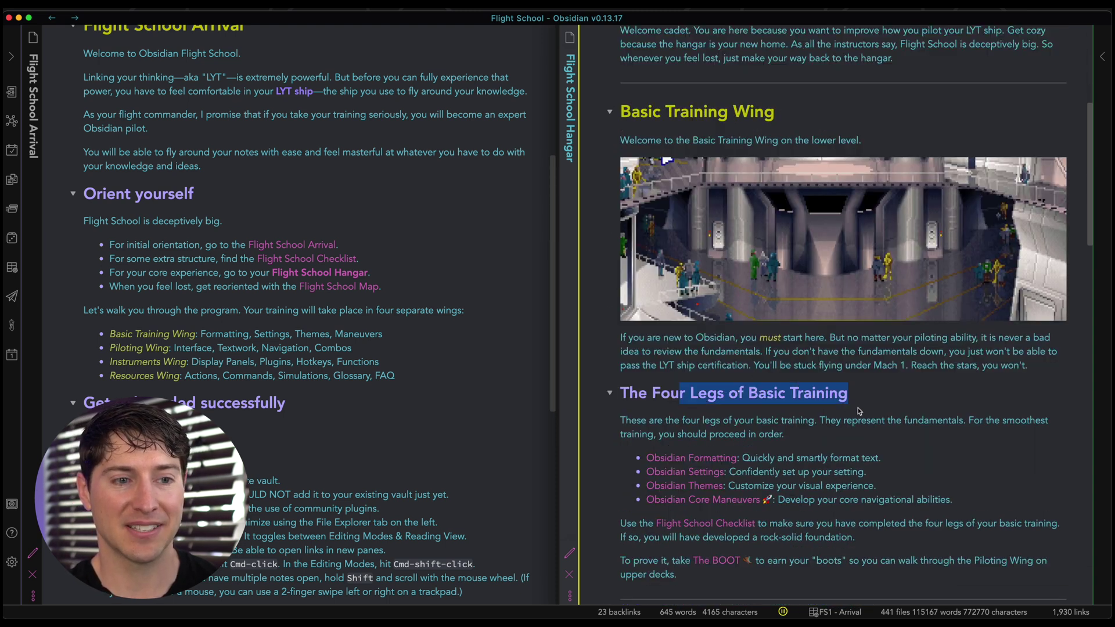
left_click(858, 411)
scroll(813, 395, "down", 3)
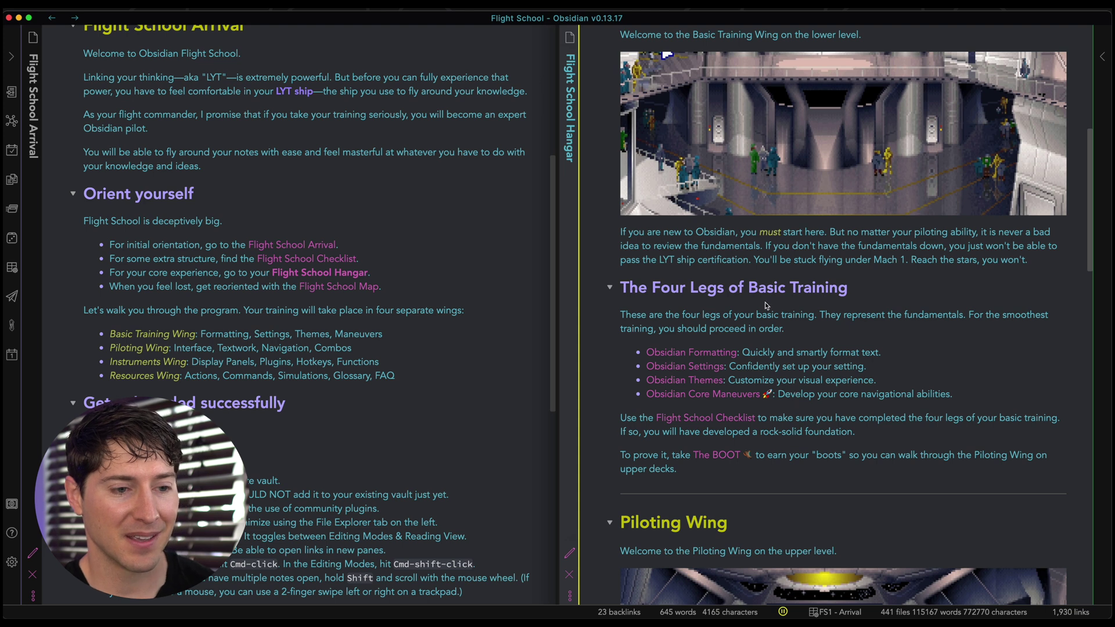
scroll(765, 306, "down", 5)
scroll(640, 333, "up", 6)
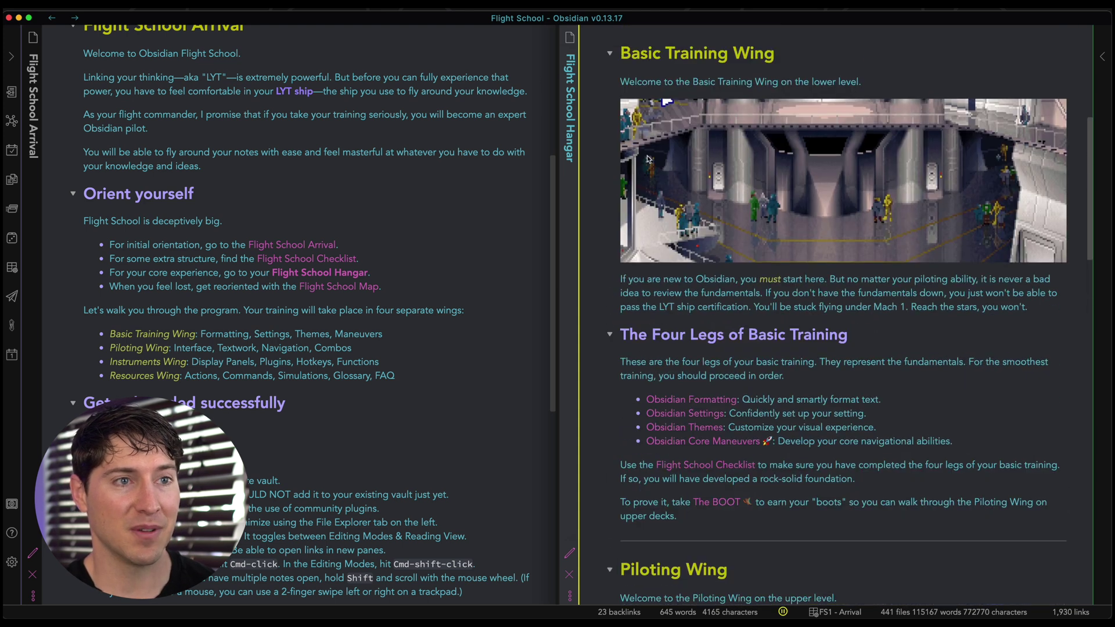
left_click(611, 56)
Collapse the Piloting Wing and Instruments Wing sections of the Hangar note.
scroll(664, 202, "up", 5)
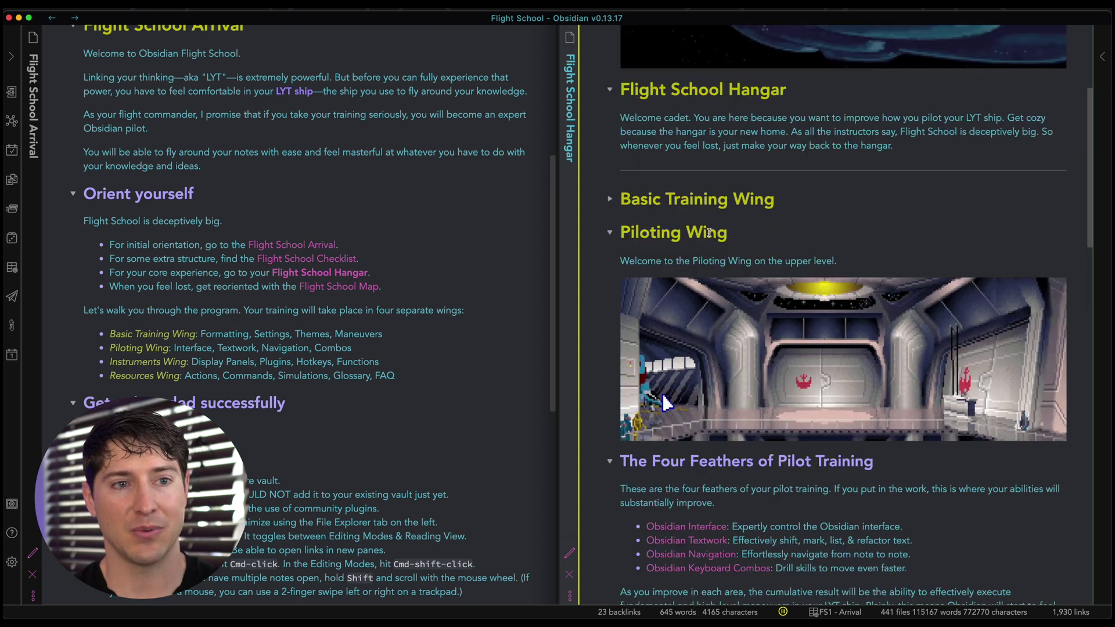
scroll(729, 256, "down", 4)
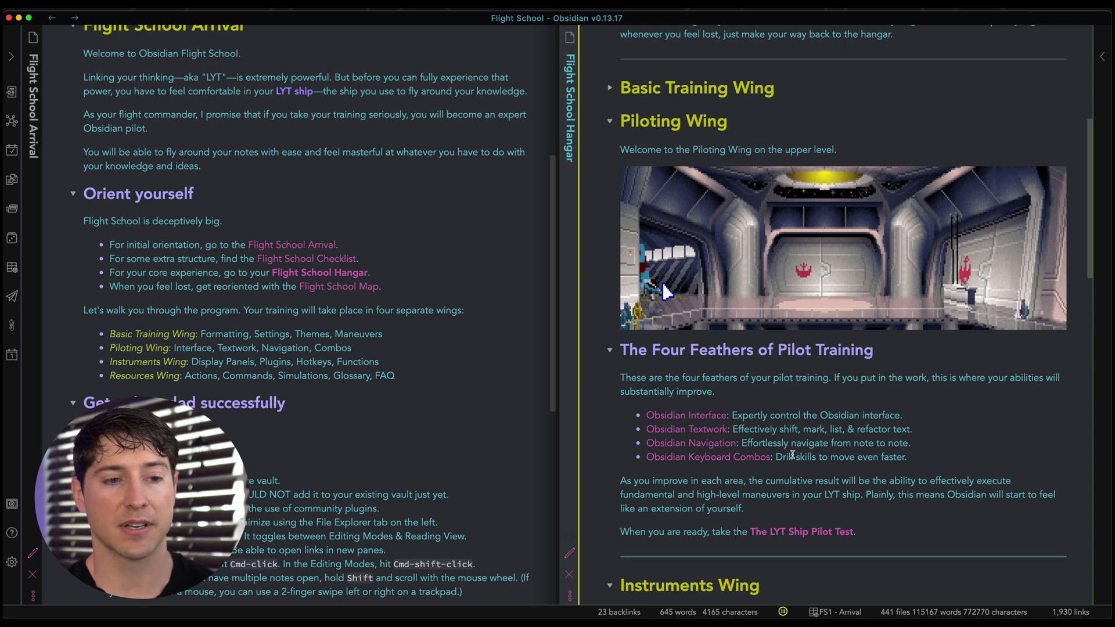
left_click(610, 122)
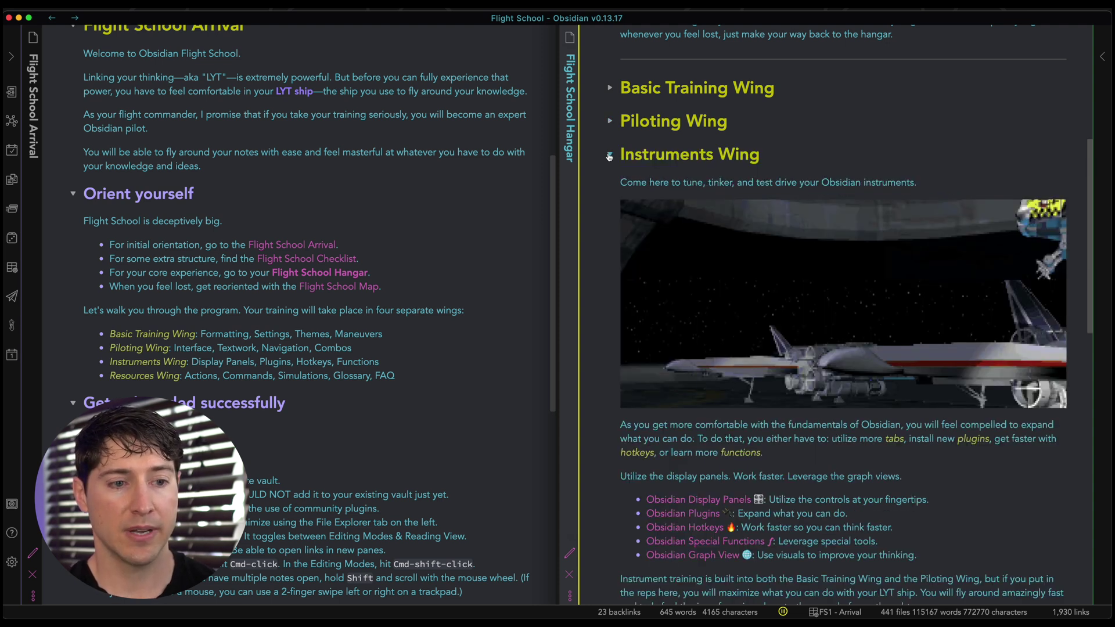
scroll(812, 426, "down", 2)
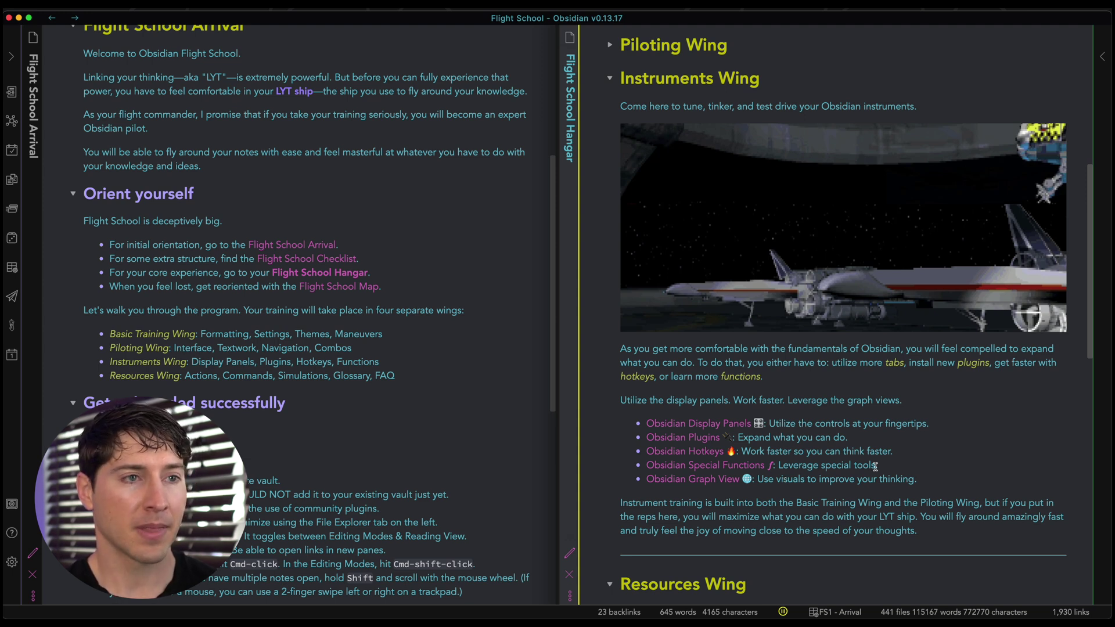
left_click(610, 79)
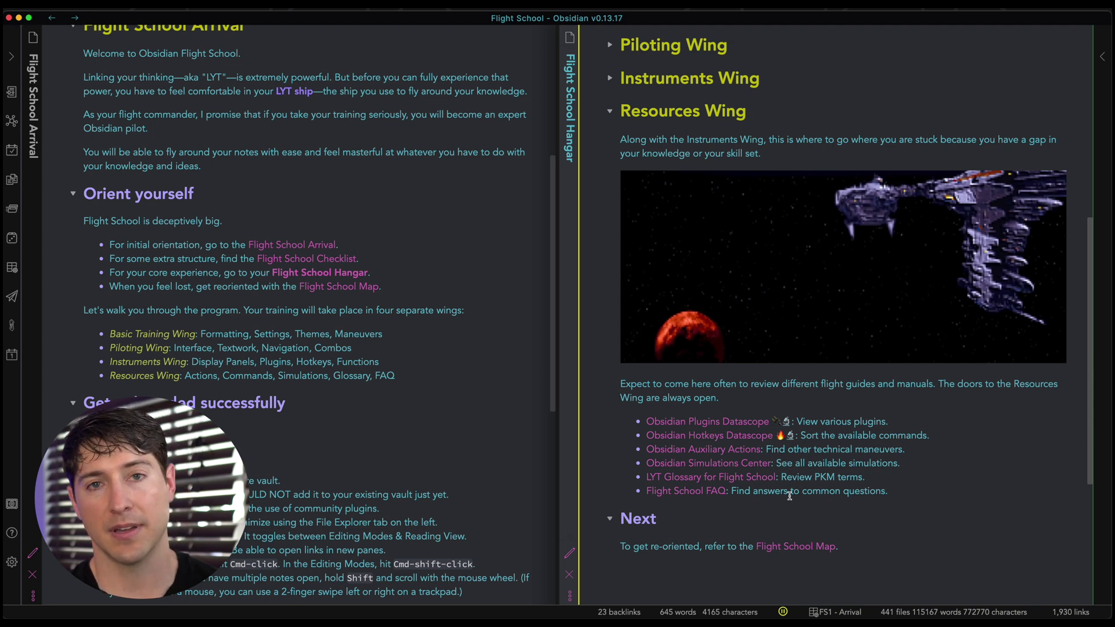
Scroll back to the top of the Hangar note to show the collapsed wings.
scroll(761, 503, "up", 10)
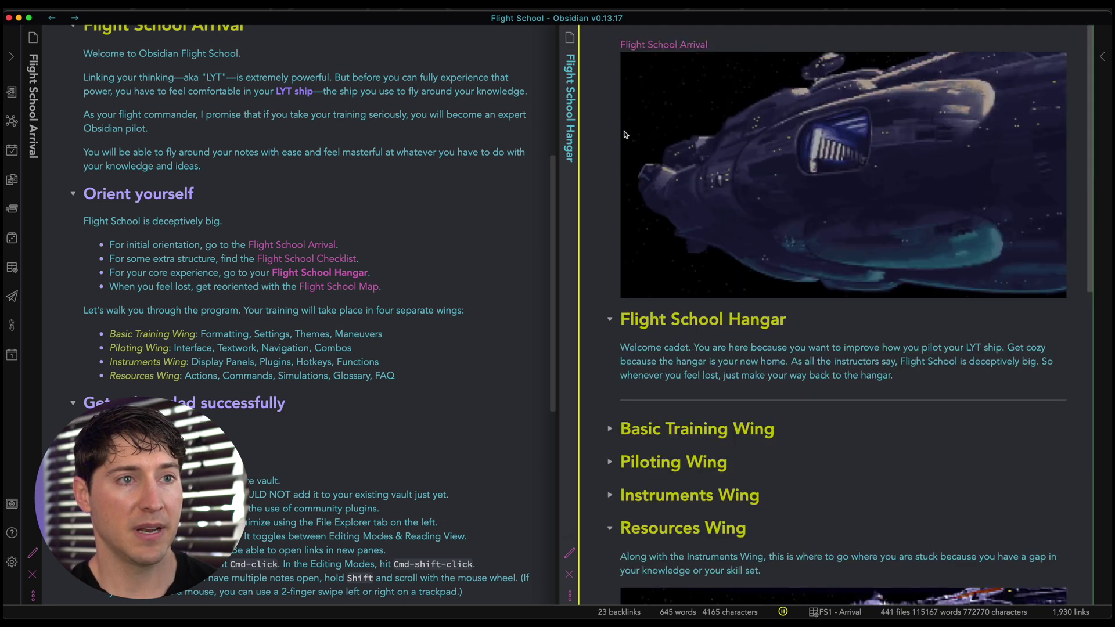
Close the Hangar pane, then load the FS2 - Map View workspace.
left_click(664, 44)
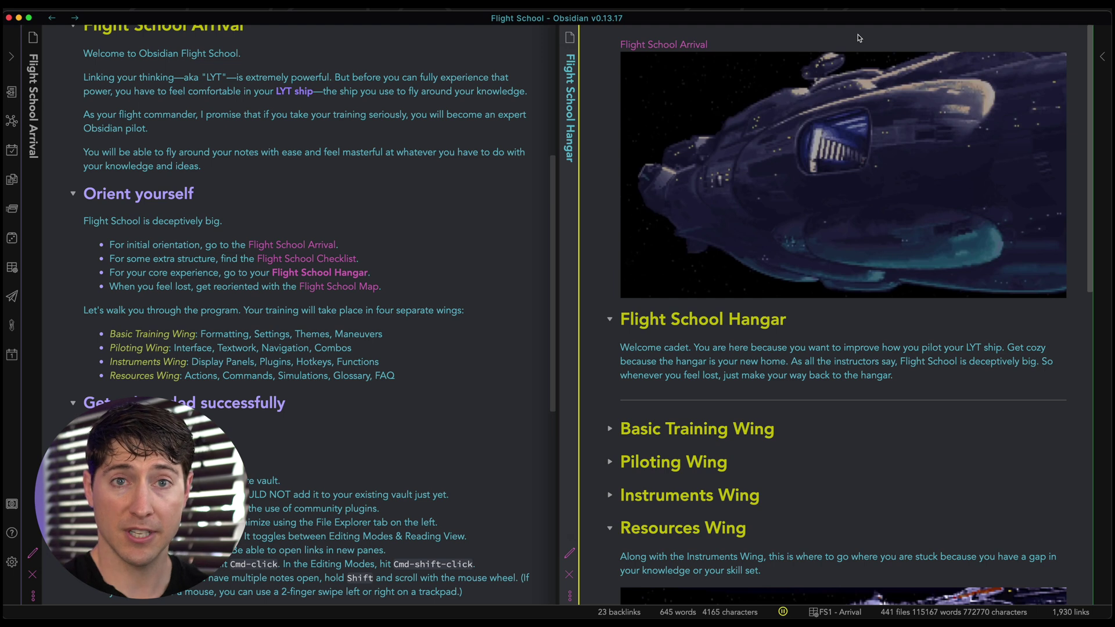
key("super+w")
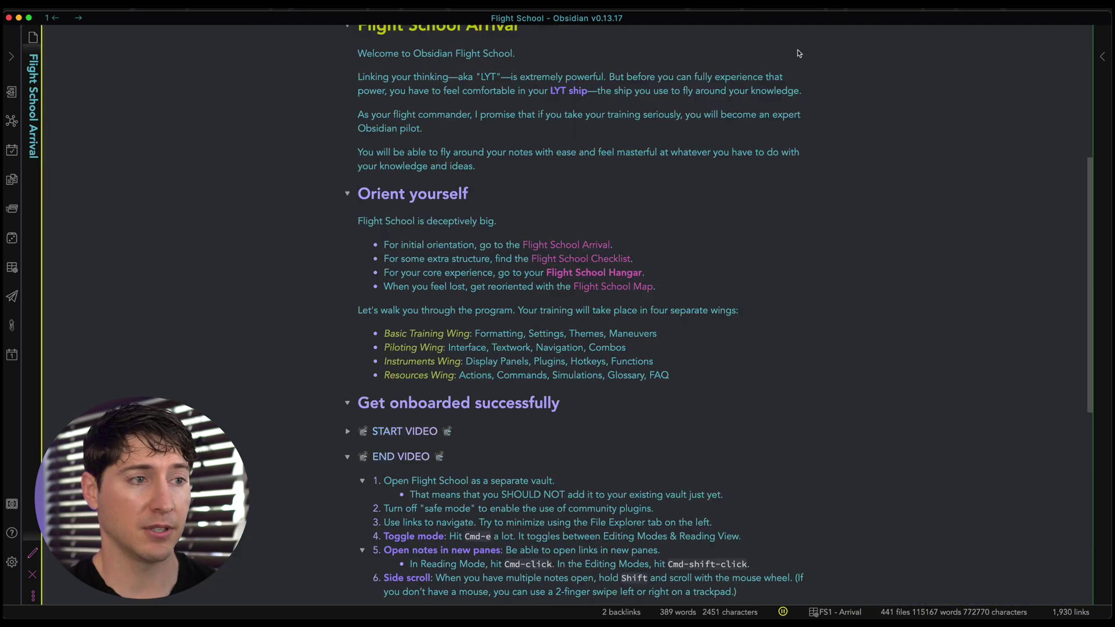
scroll(736, 133, "up", 7)
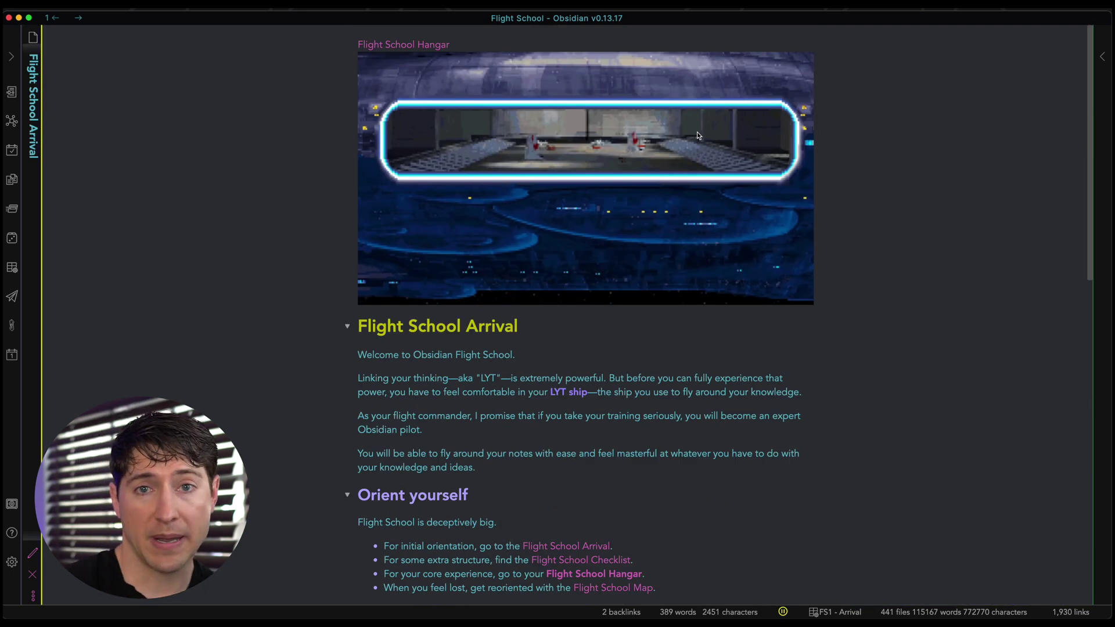
key("super+shift+w")
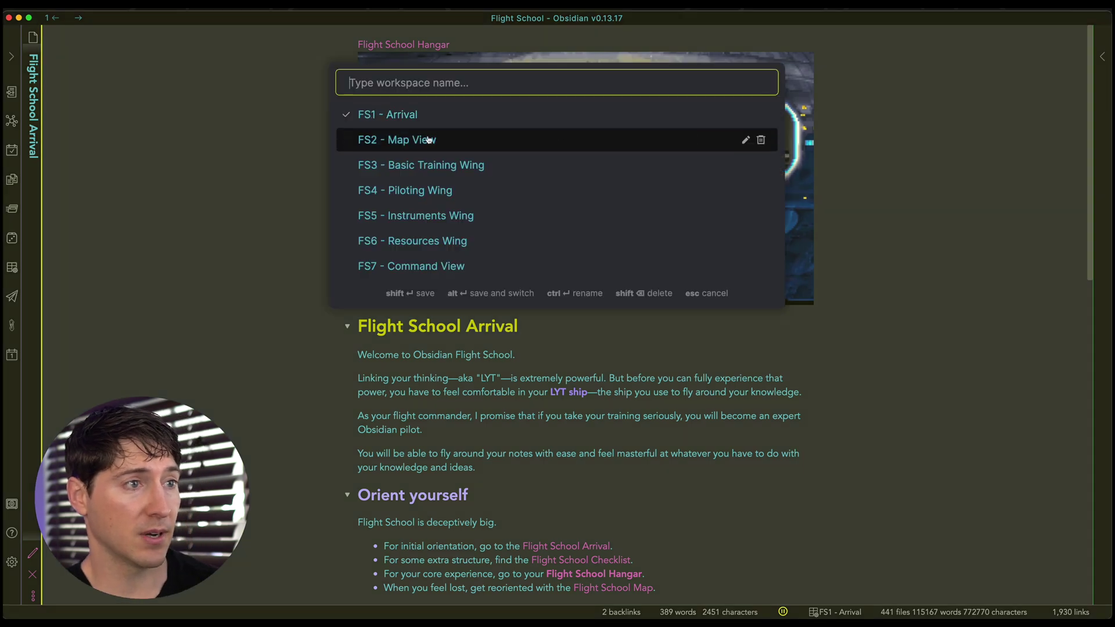
left_click(427, 141)
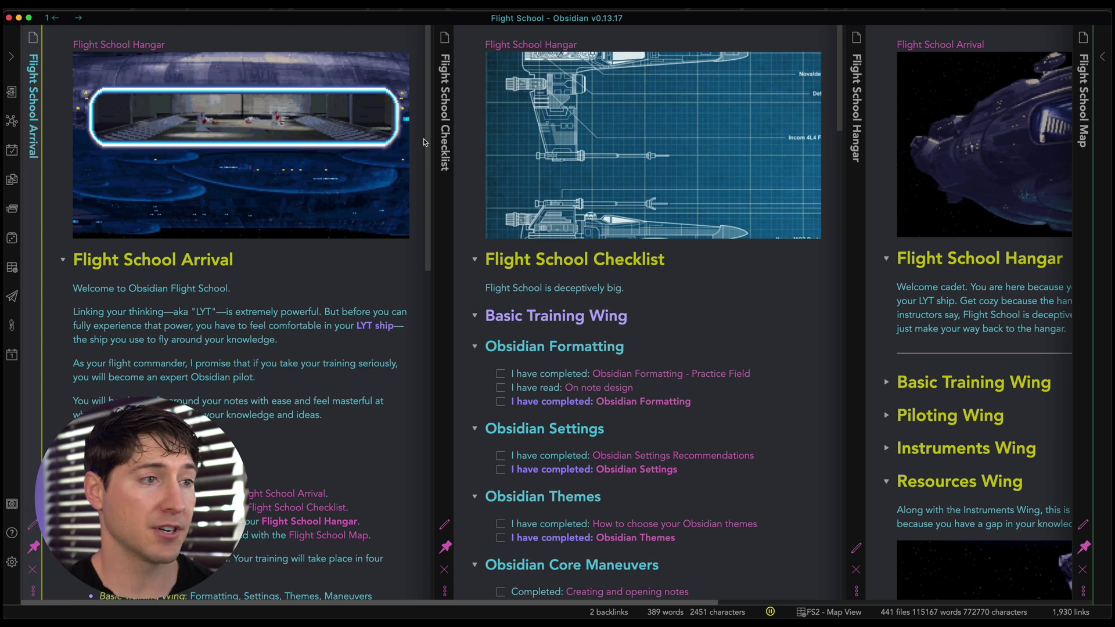
Scroll through the Arrival and Flight School Checklist panes of the Map View workspace.
scroll(233, 310, "down", 4)
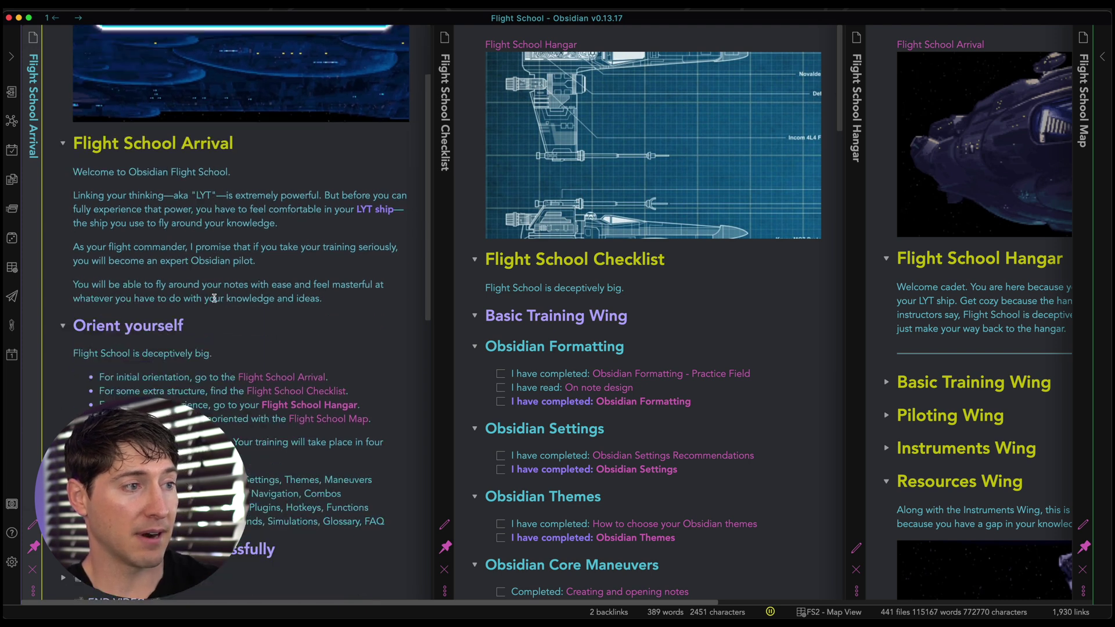
scroll(214, 299, "down", 1)
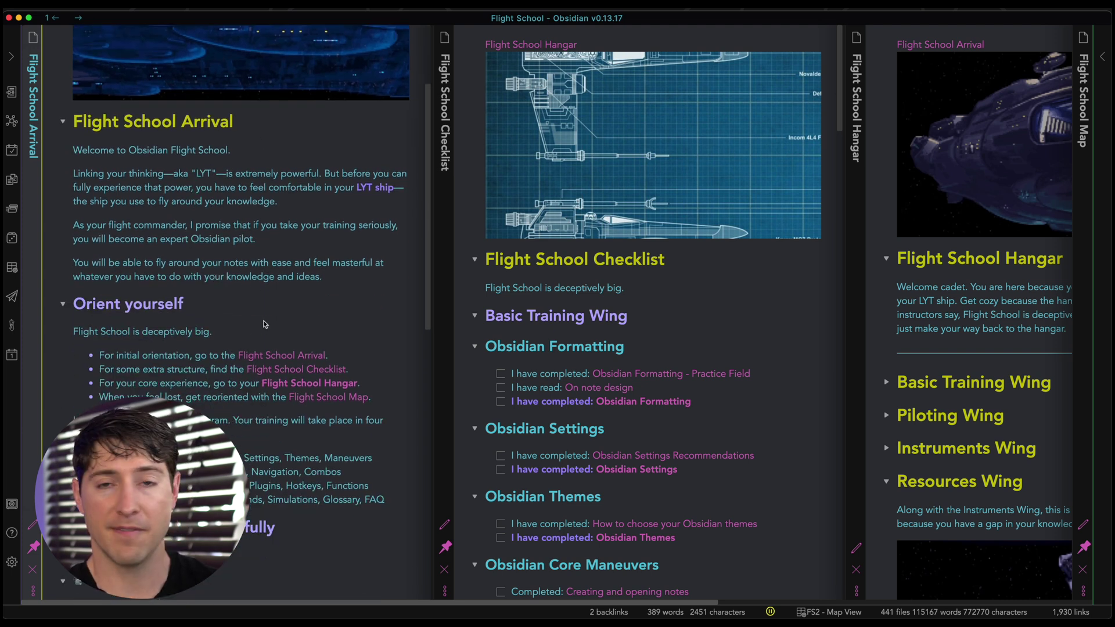
left_click(697, 318)
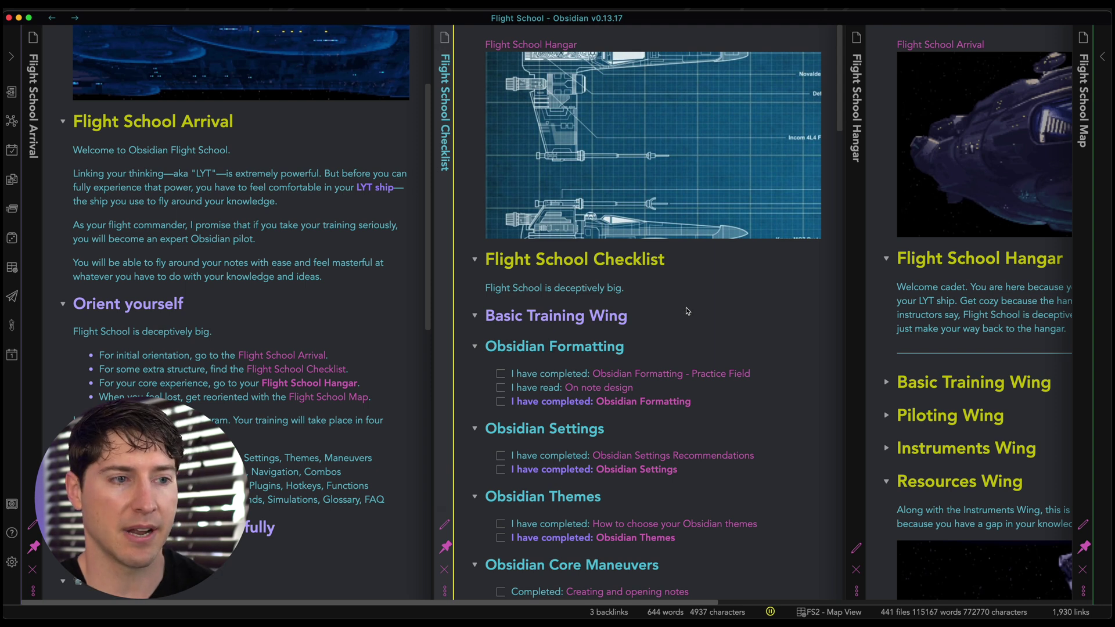
scroll(687, 311, "down", 2)
scroll(668, 317, "down", 3)
scroll(633, 290, "down", 4)
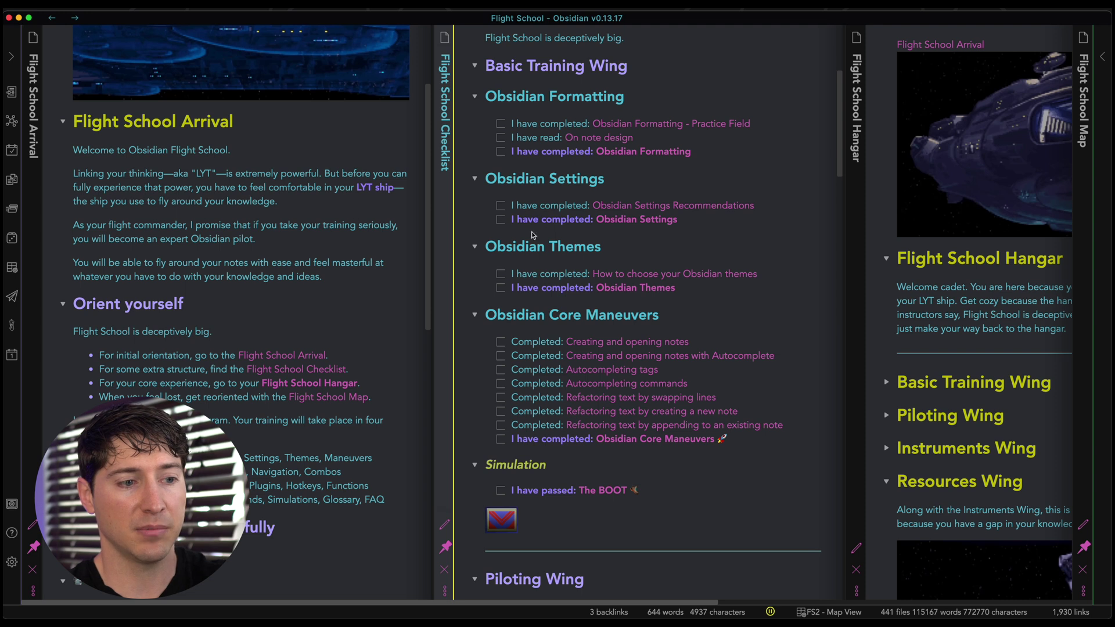
scroll(545, 256, "down", 4)
scroll(549, 290, "down", 2)
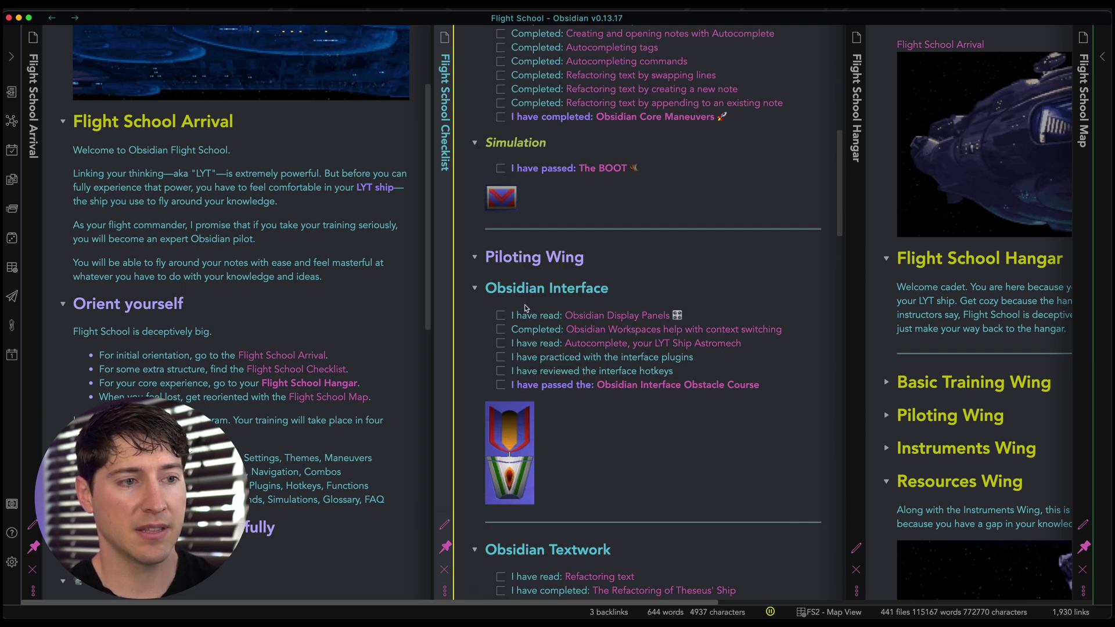
scroll(526, 308, "down", 2)
scroll(541, 340, "down", 1)
scroll(546, 342, "up", 10)
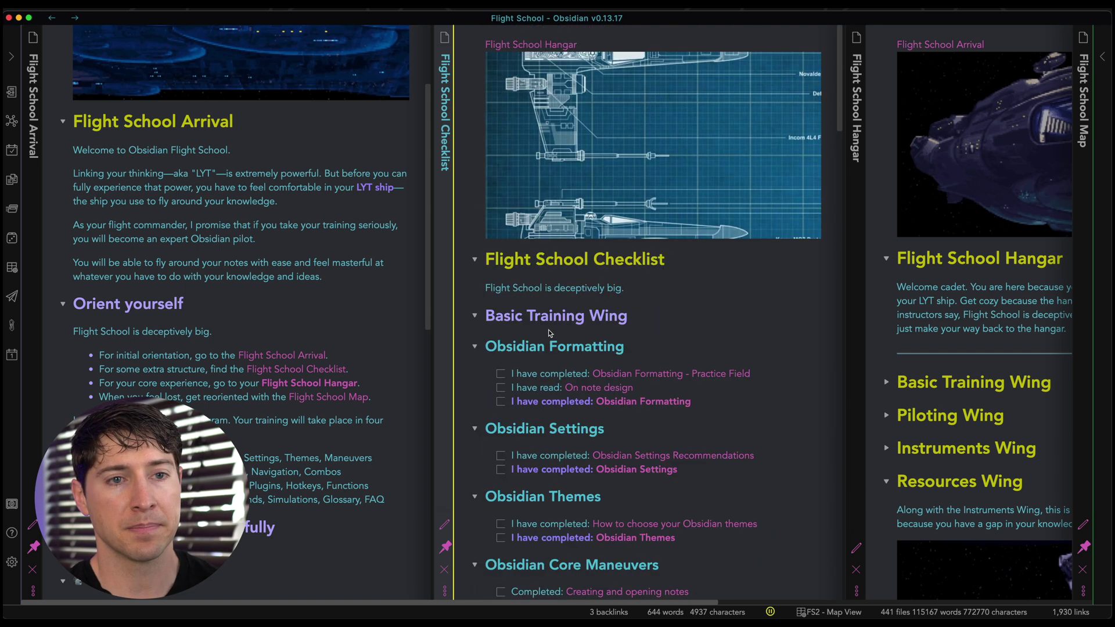
Expand the Hangar pane's Instruments, Piloting and Basic Training Wing sections.
left_click(929, 323)
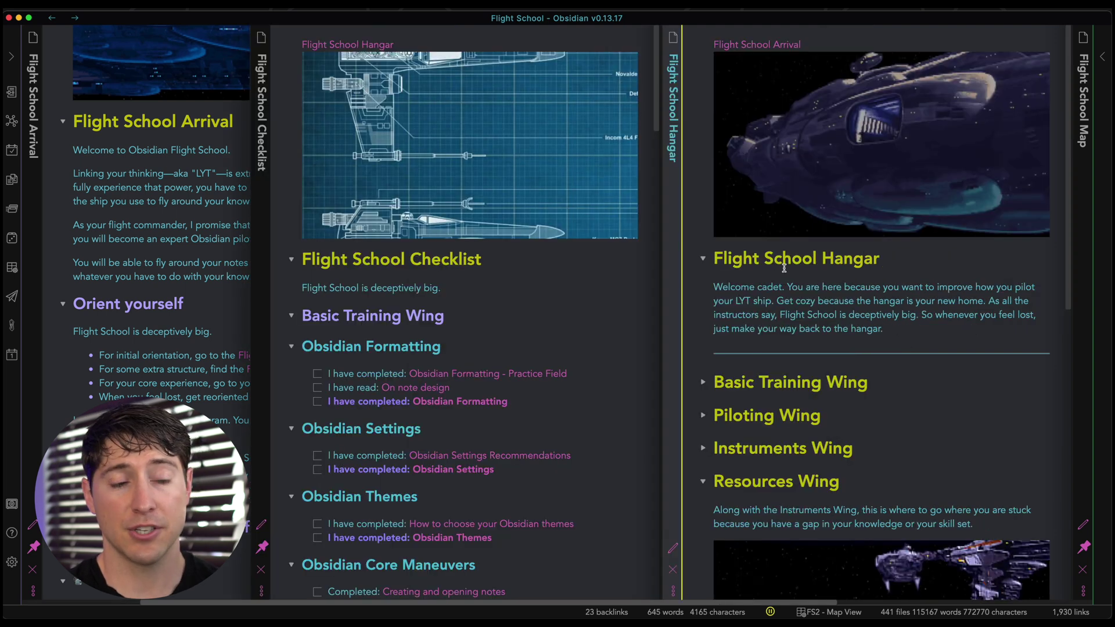
left_click(702, 450)
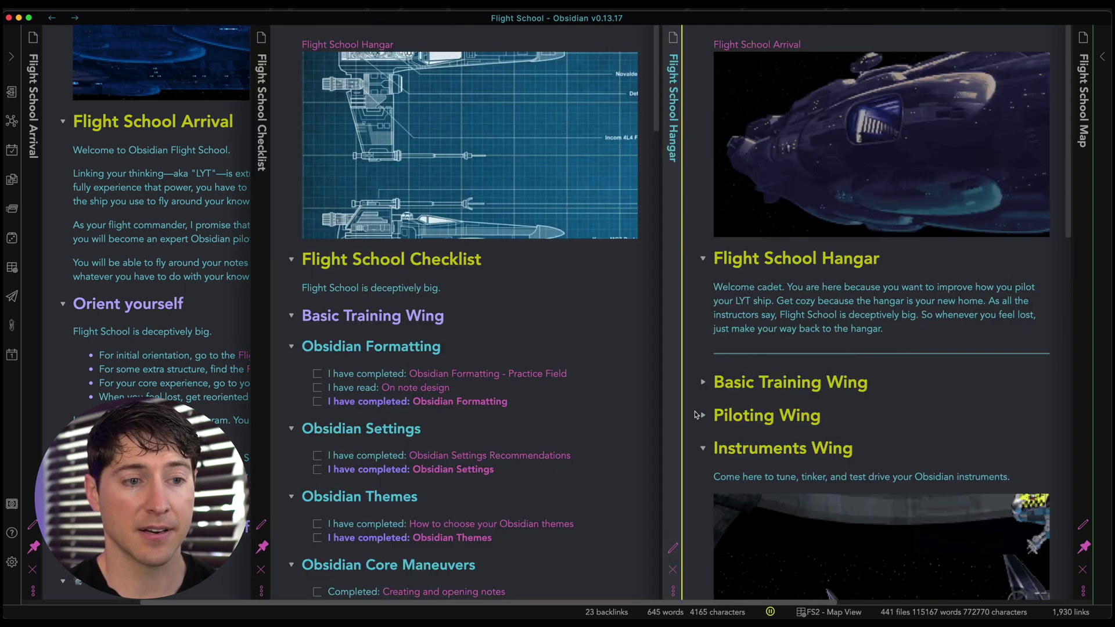
left_click(703, 416)
left_click(703, 383)
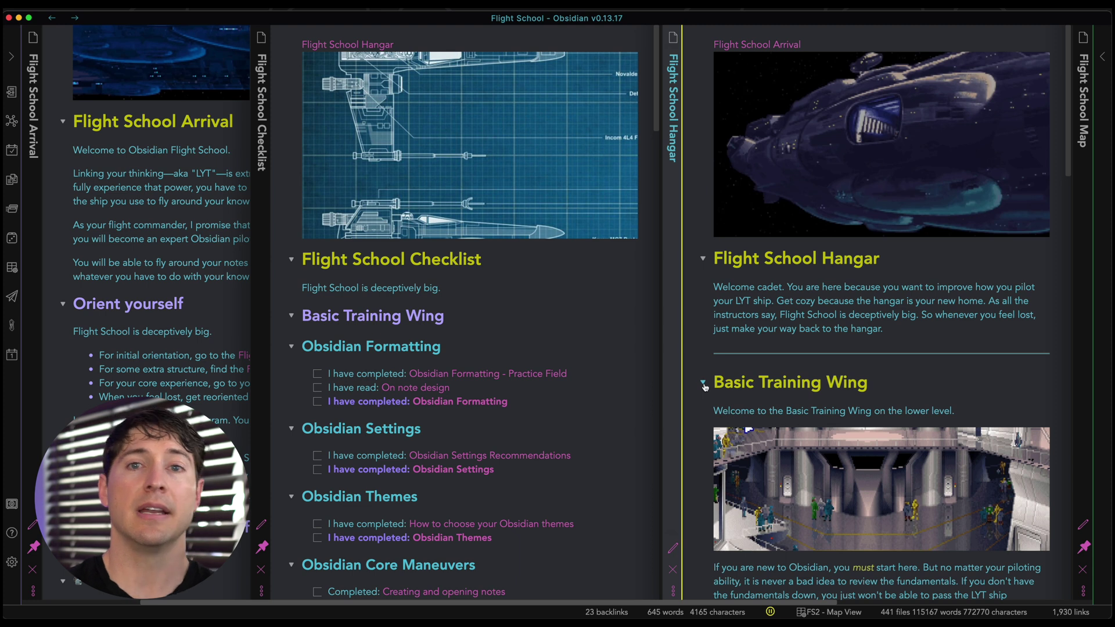
Slide right to the Flight School Map note, read through it, and slide back.
scroll(832, 308, "right", 5)
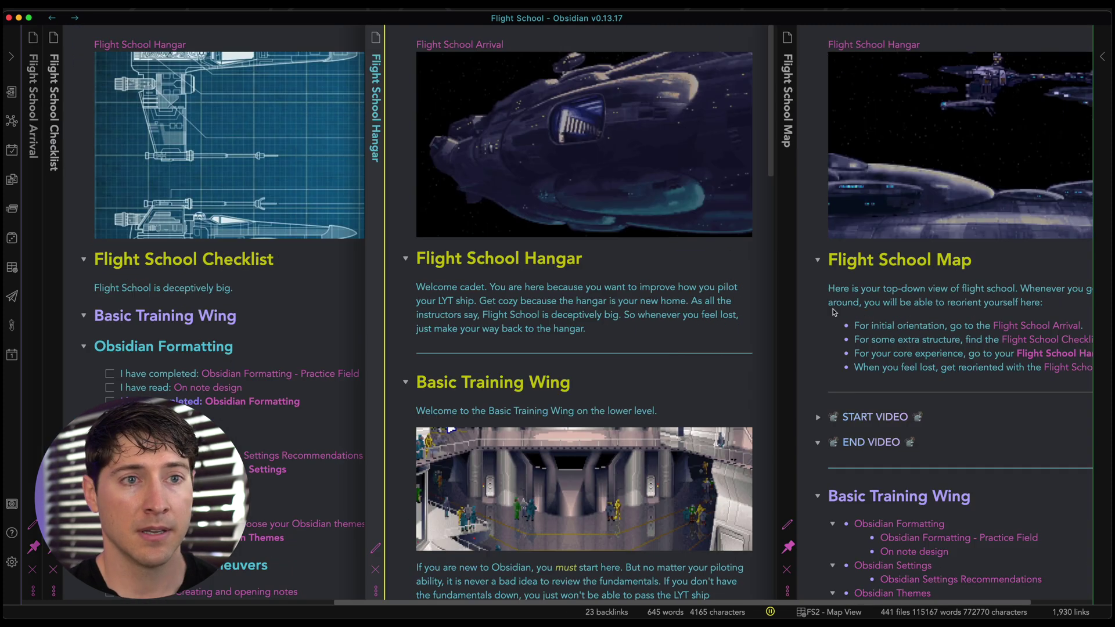
scroll(833, 308, "right", 3)
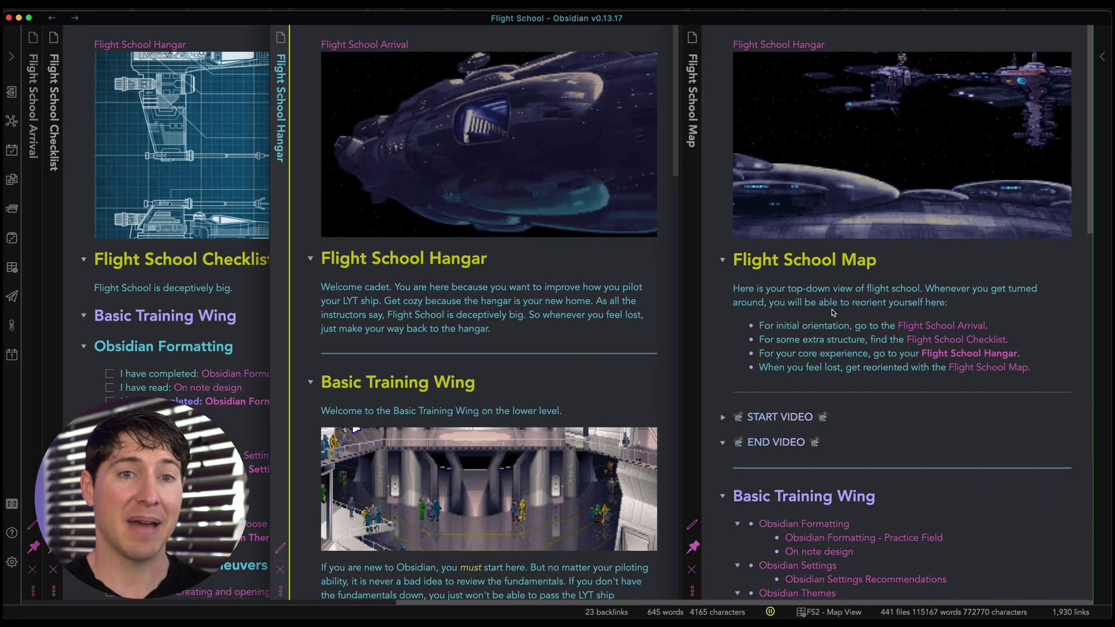
scroll(845, 314, "down", 3)
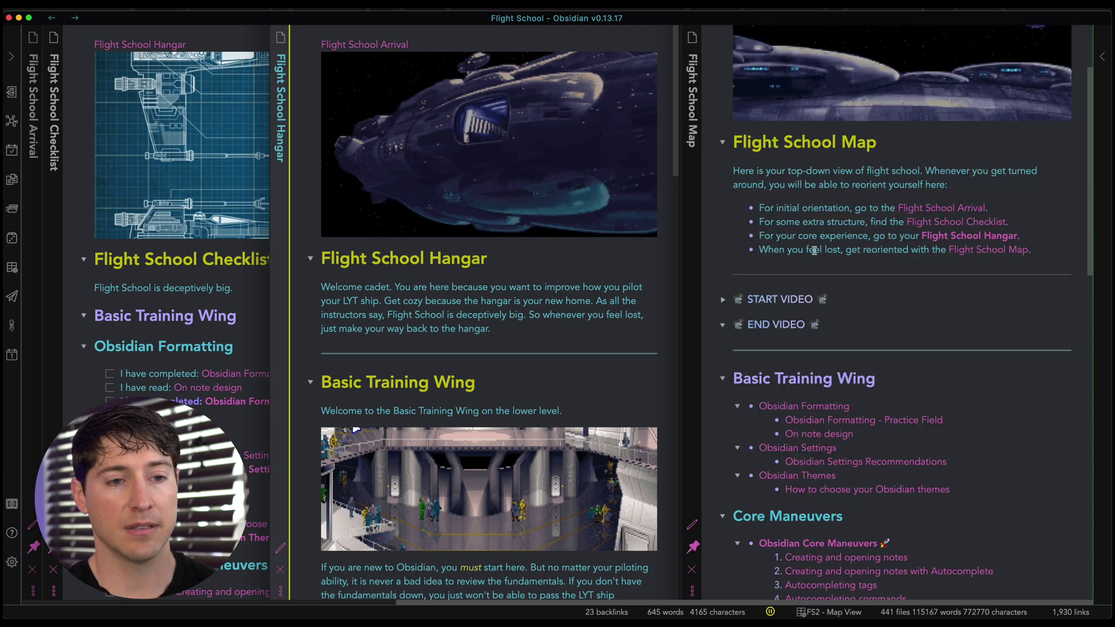
scroll(818, 305, "down", 3)
scroll(789, 230, "down", 2)
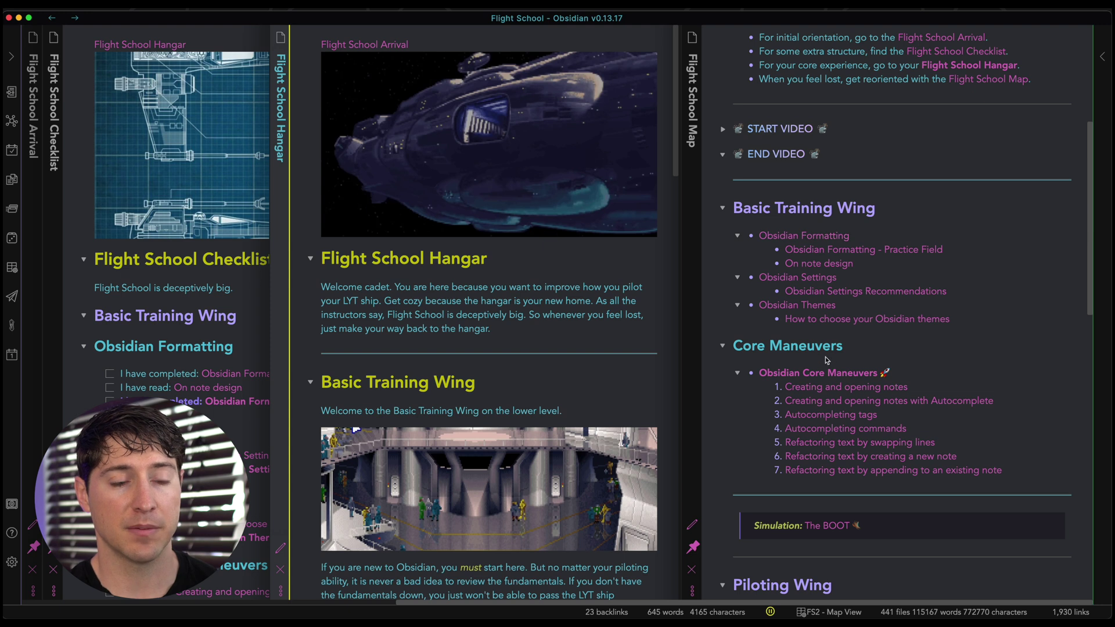
scroll(981, 336, "down", 3)
scroll(921, 391, "down", 2)
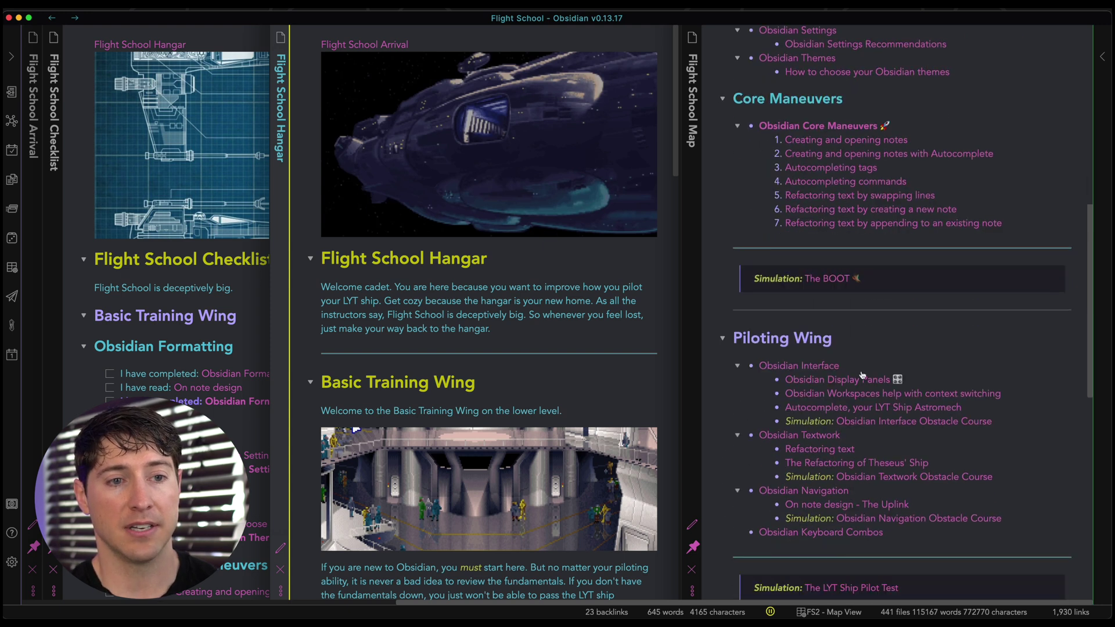
scroll(896, 378, "down", 5)
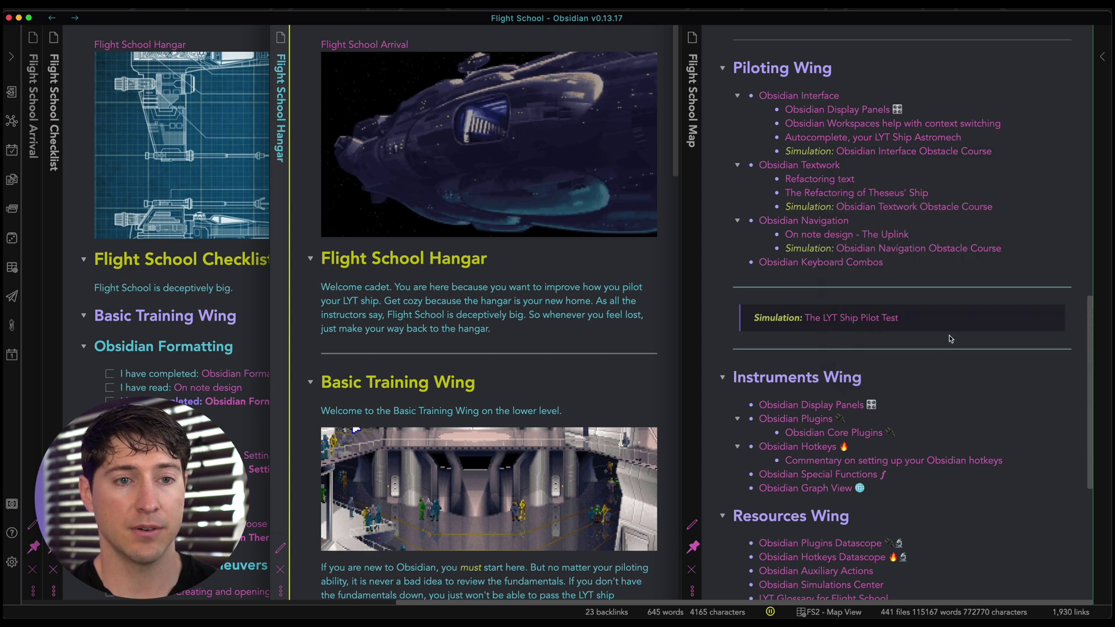
scroll(919, 372, "down", 3)
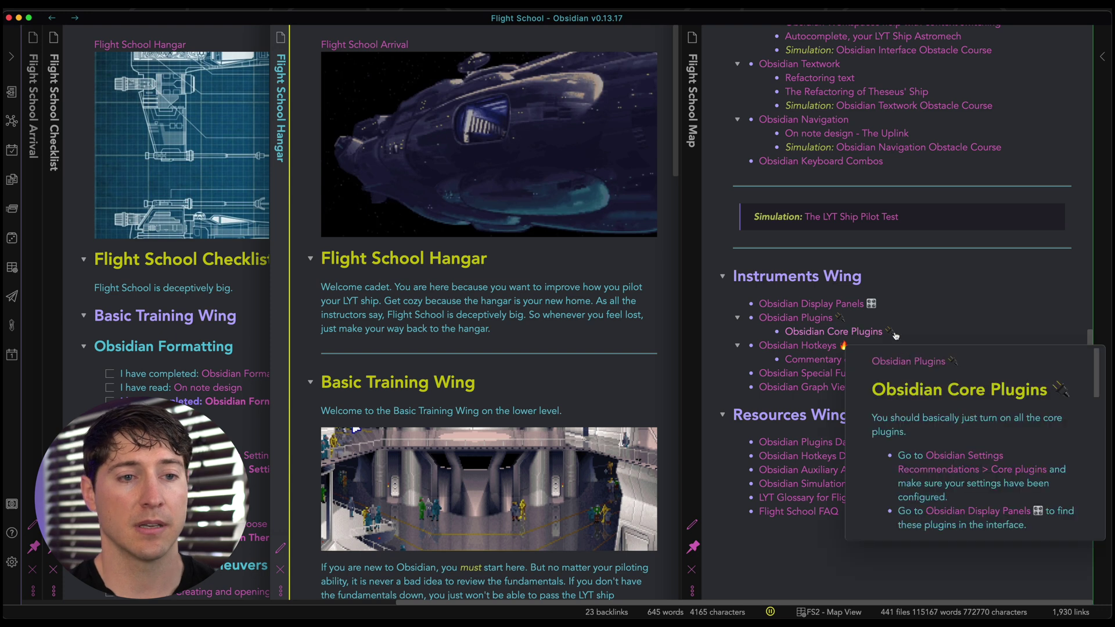
scroll(949, 319, "up", 15)
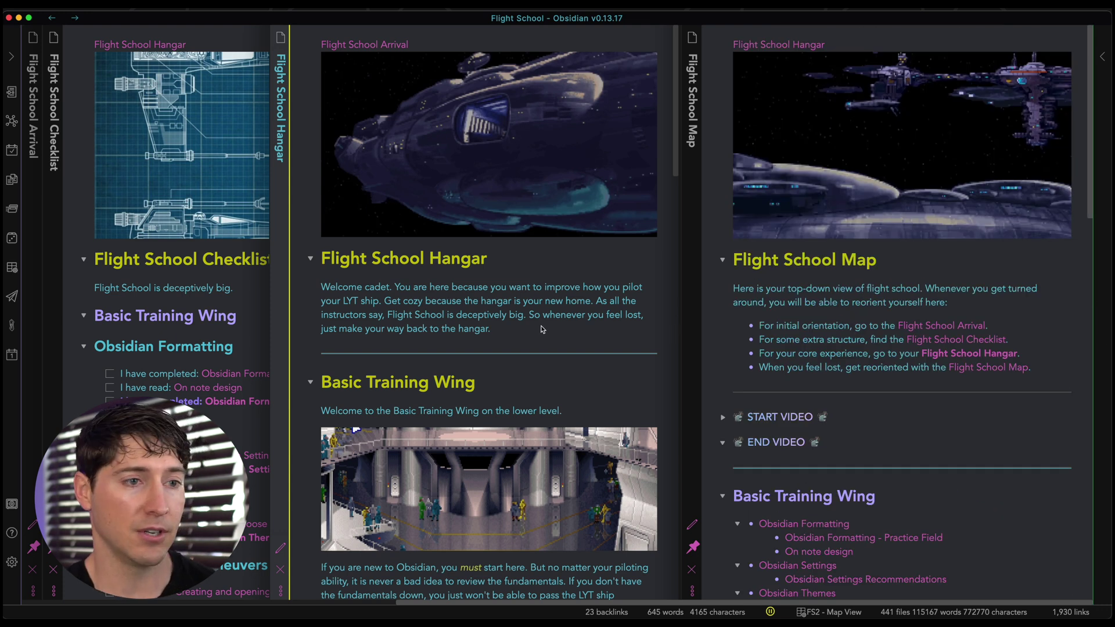
scroll(526, 338, "left", 10)
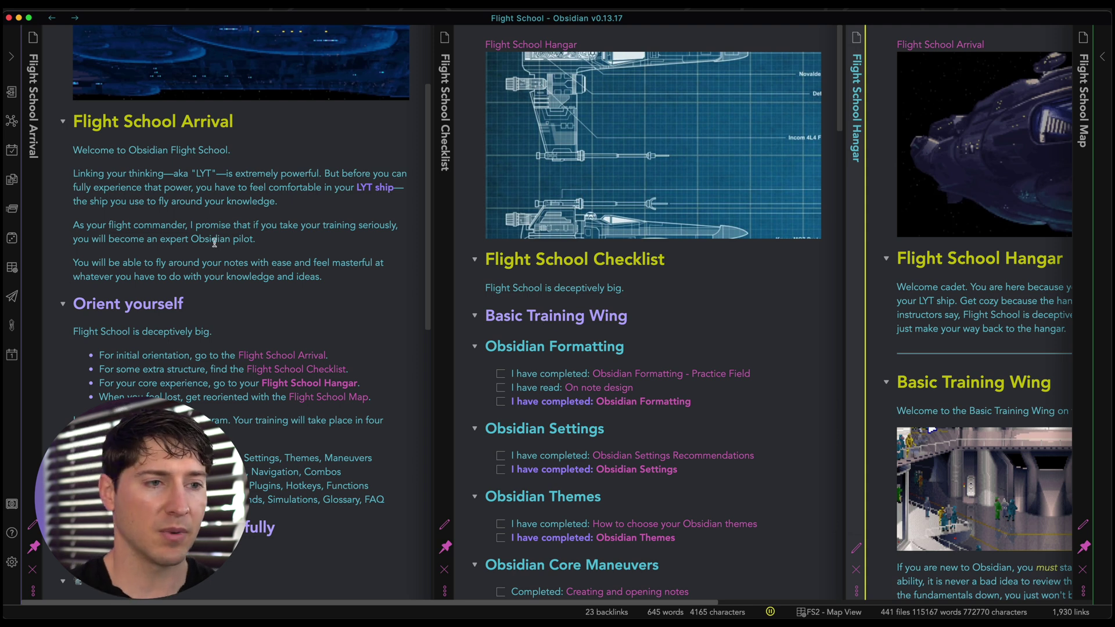
Open Obsidian Core Maneuvers from the Checklist, pin it with Alt+P, and close all other panes.
scroll(571, 270, "down", 2)
scroll(571, 270, "down", 3)
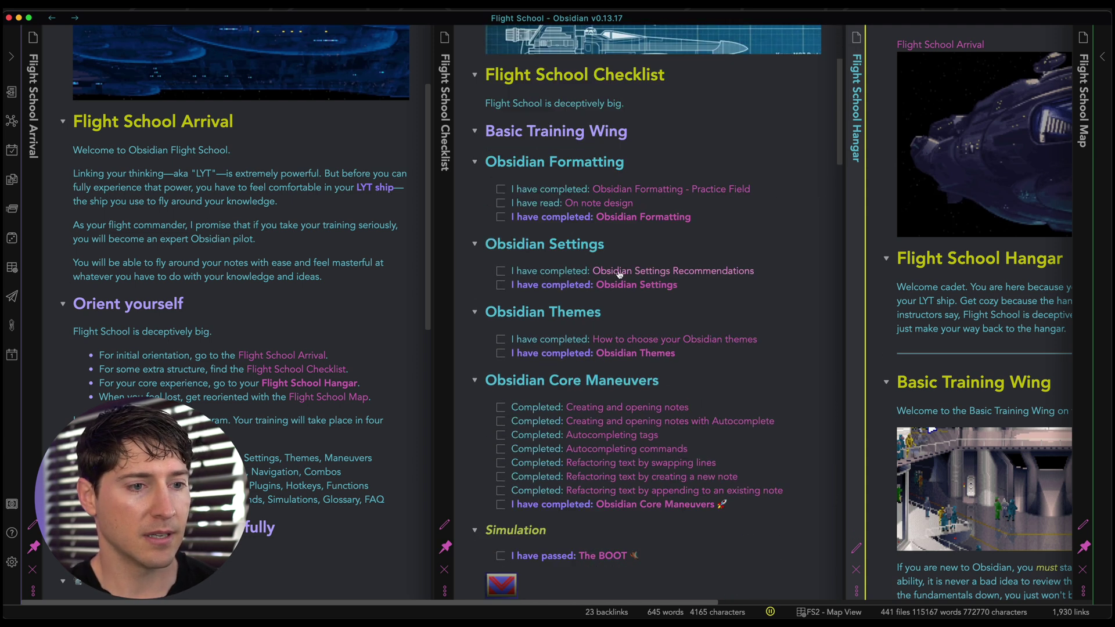
left_click(652, 505)
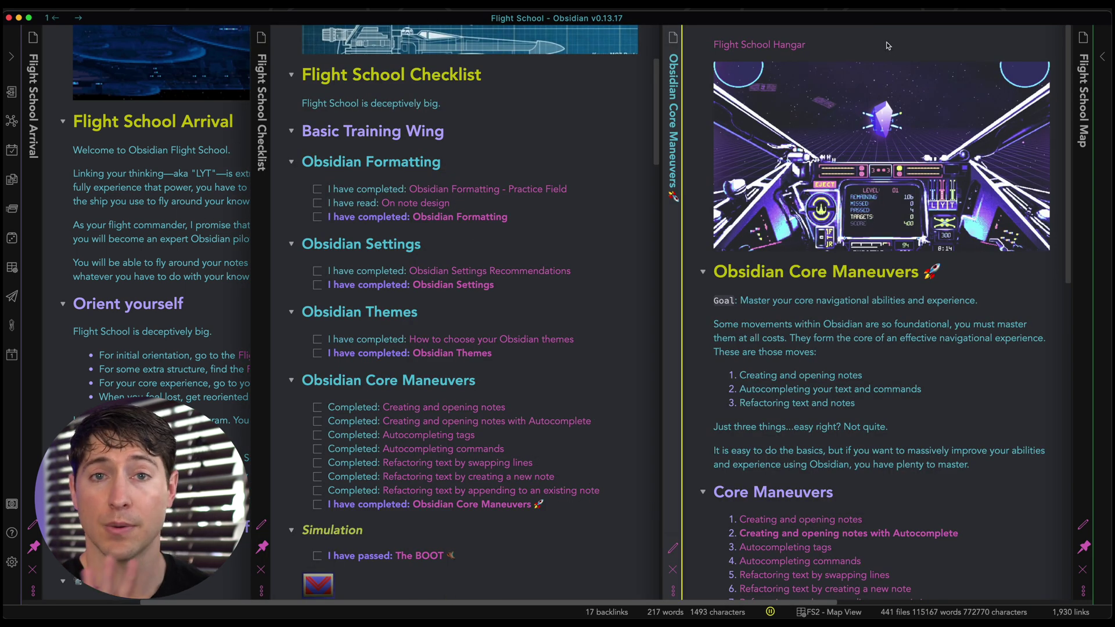
key("alt+p")
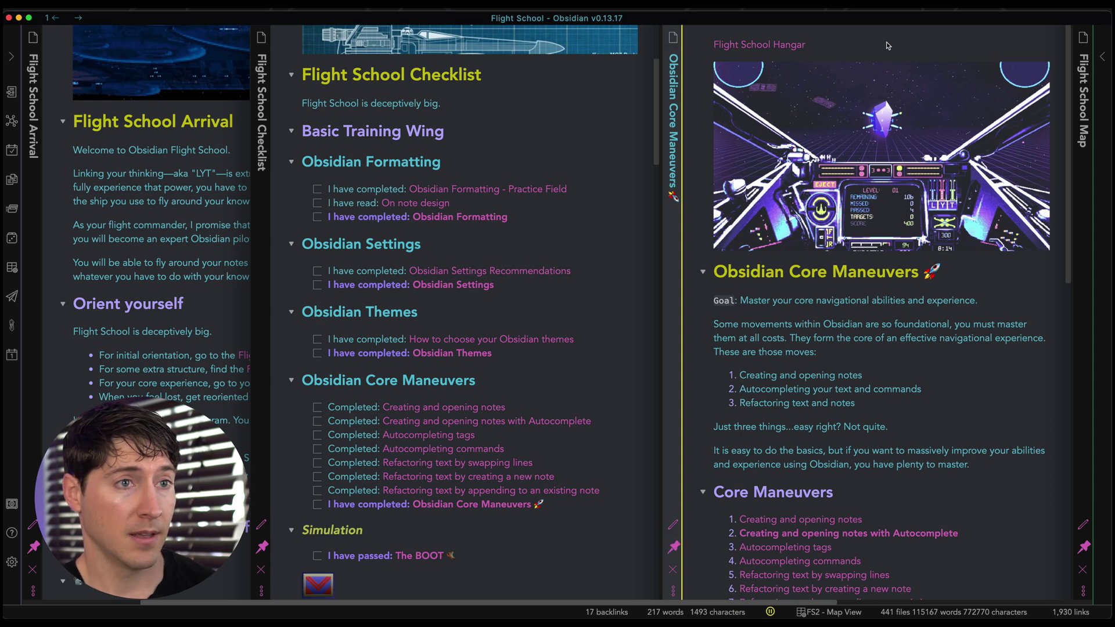
key("ctrl+shift+w")
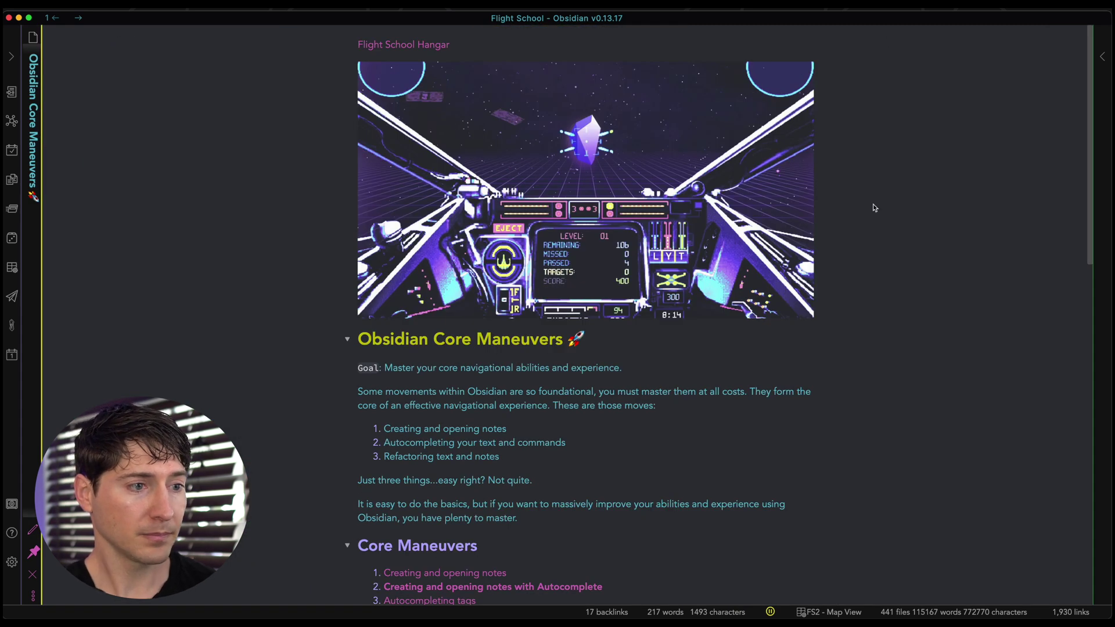
scroll(854, 230, "down", 2)
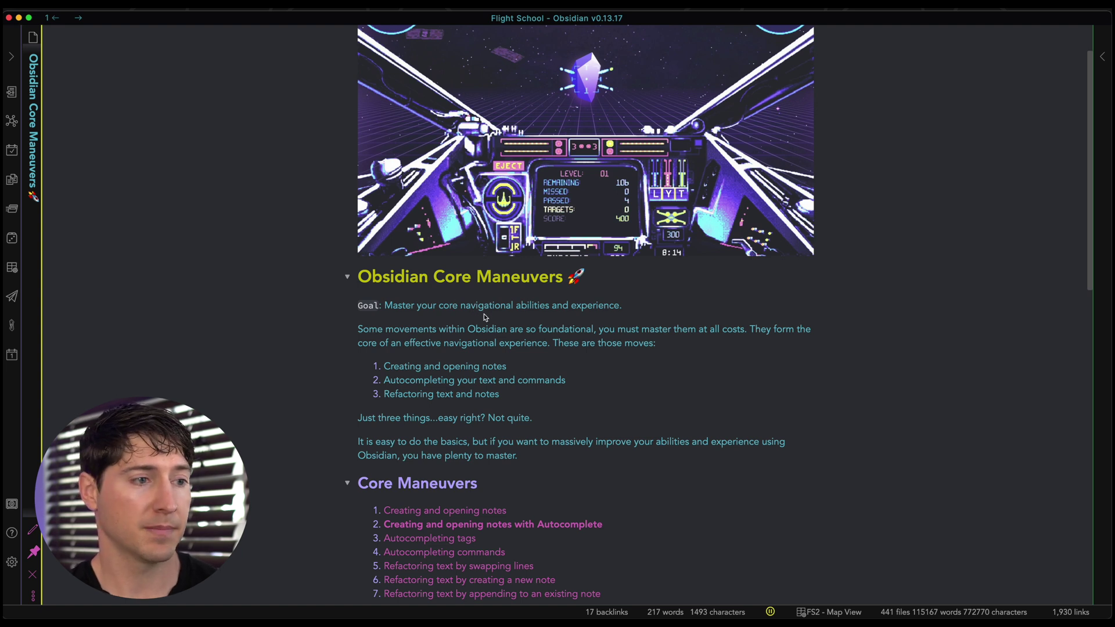
scroll(486, 317, "down", 1)
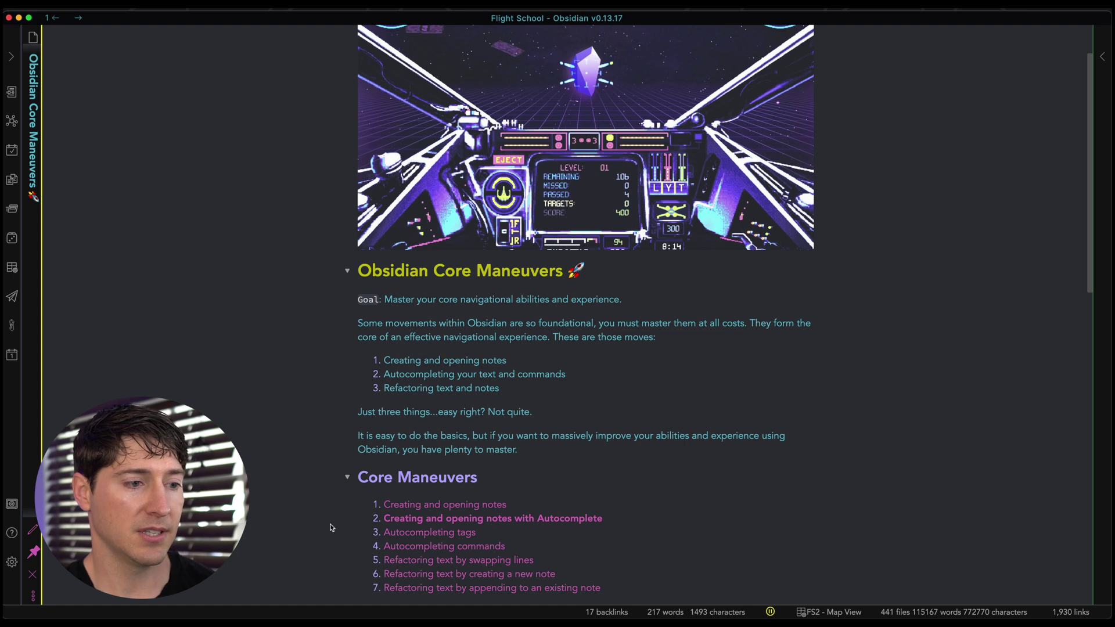
scroll(433, 388, "down", 3)
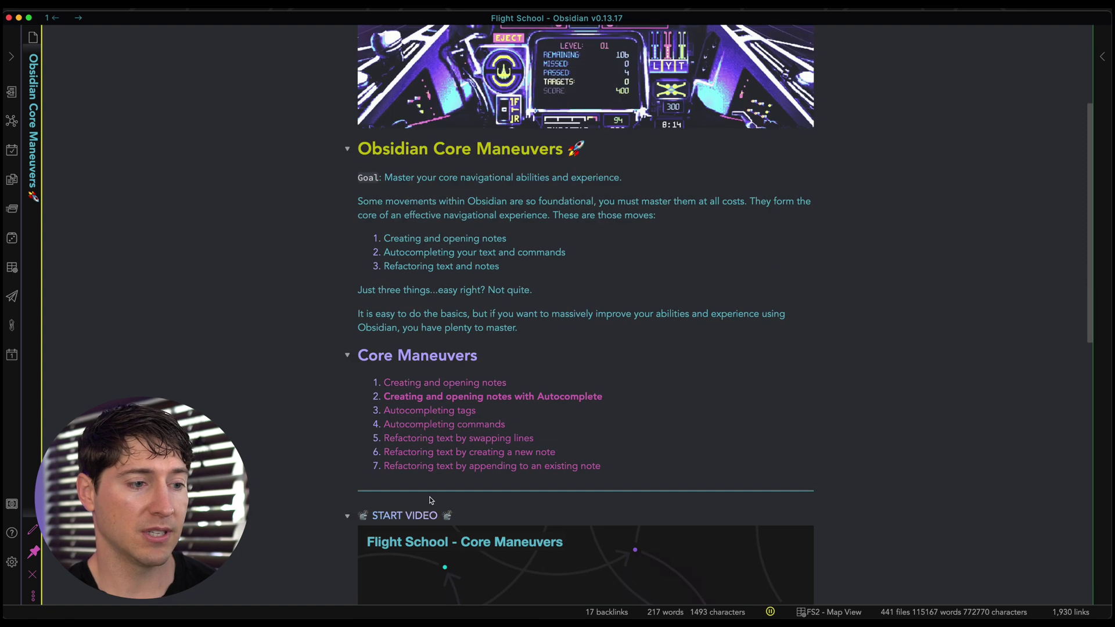
Show the file explorer and create a test note titled asdfjh containing 'New Notes'.
left_click(12, 56)
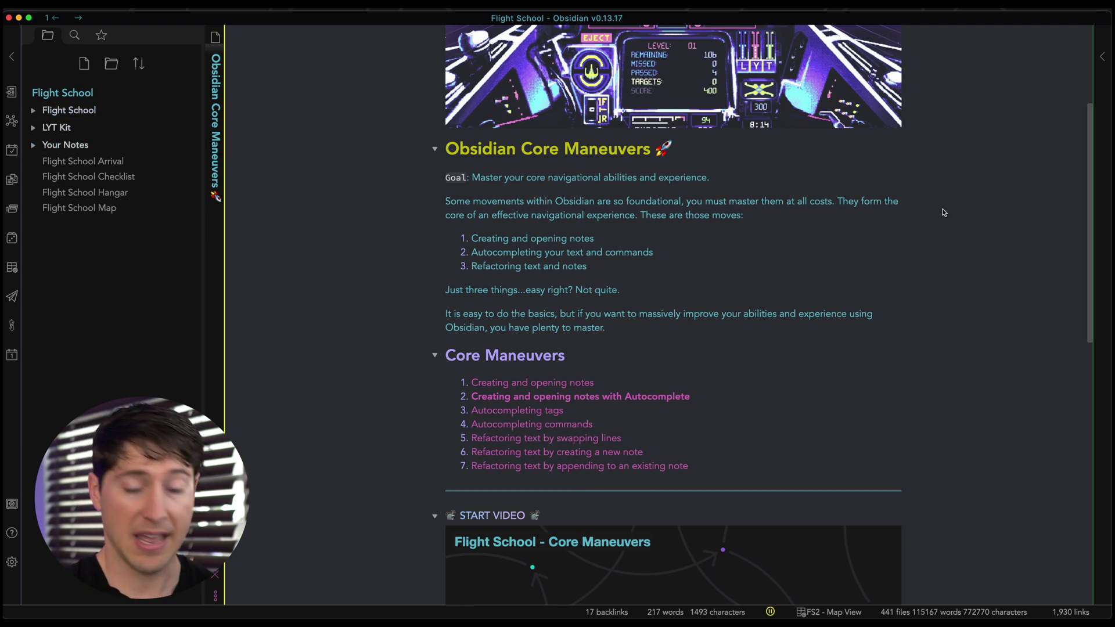
key("super+n")
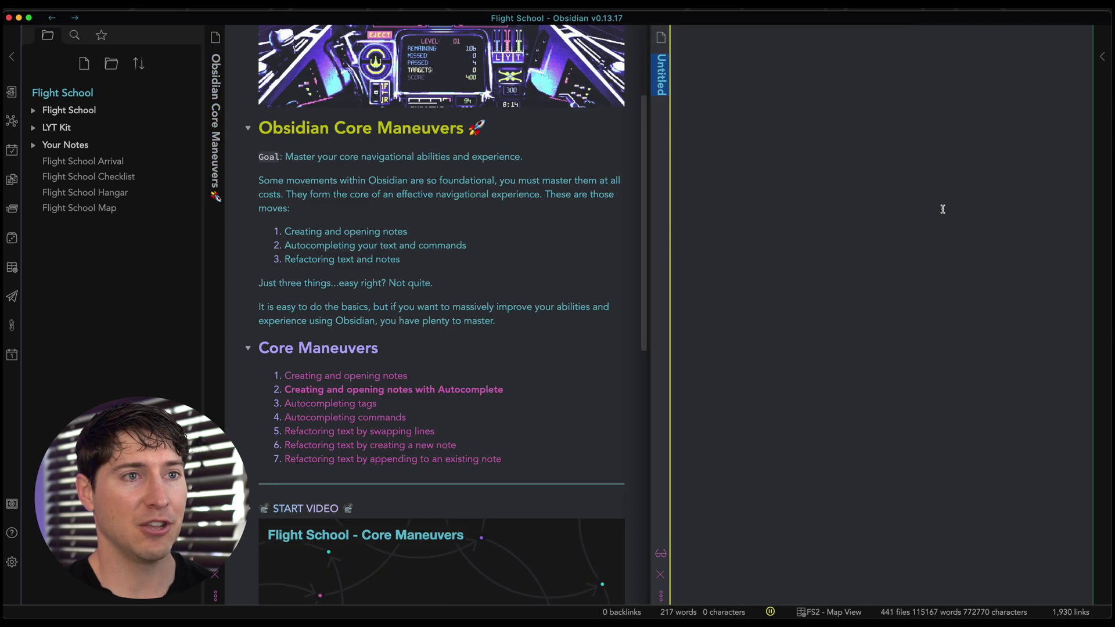
type("asdfjh")
type("New Notes")
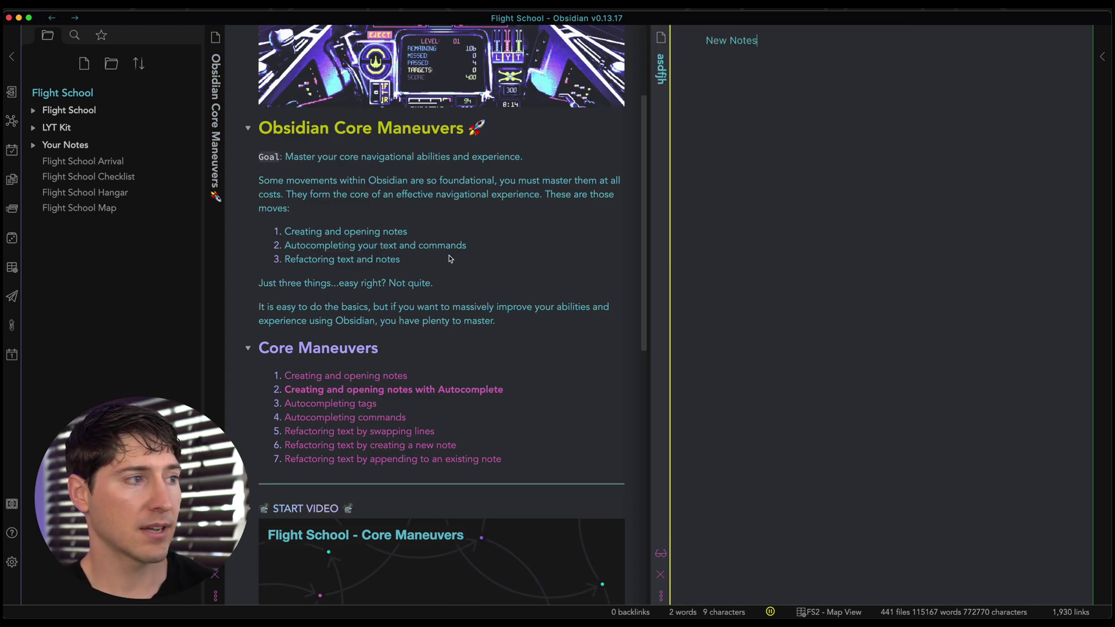
Expand and collapse the Your Notes folder, then close the test note.
left_click(36, 149)
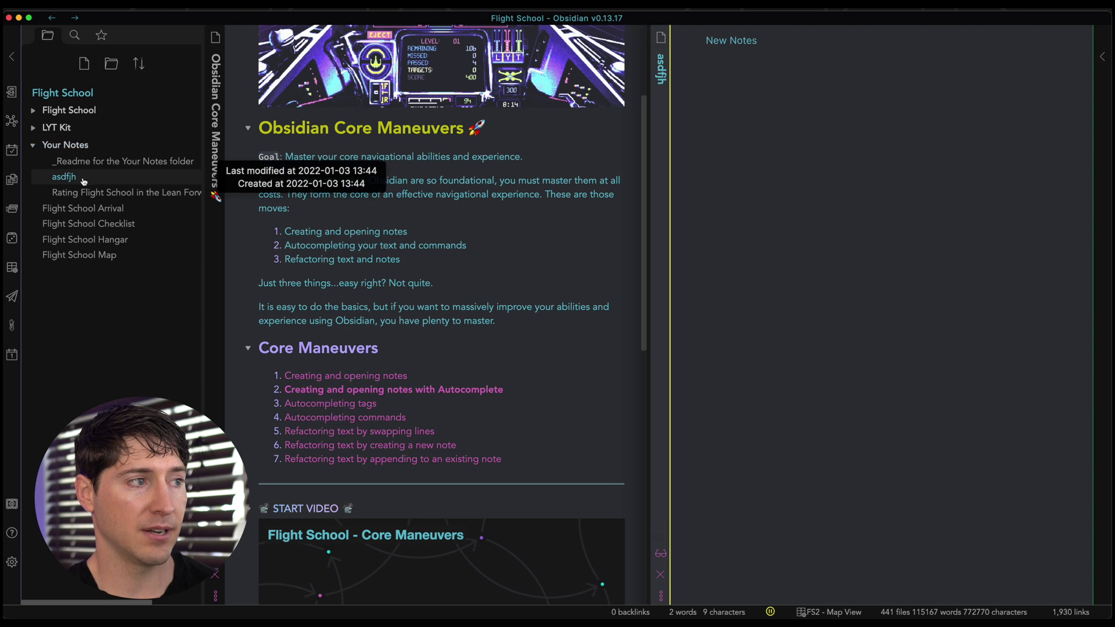
left_click(58, 145)
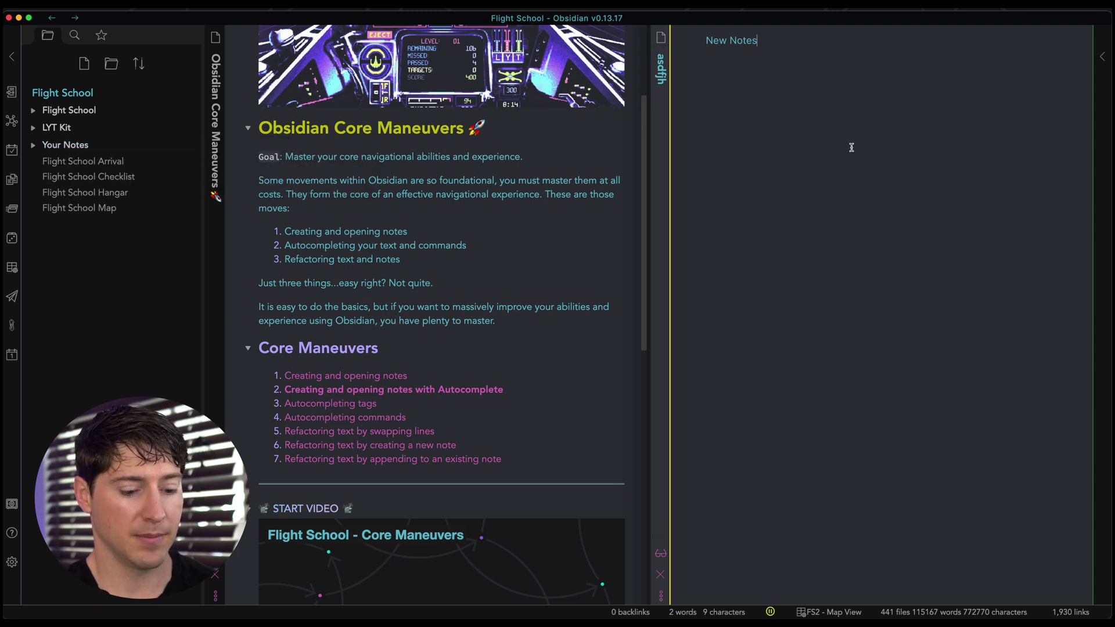
key("super+w")
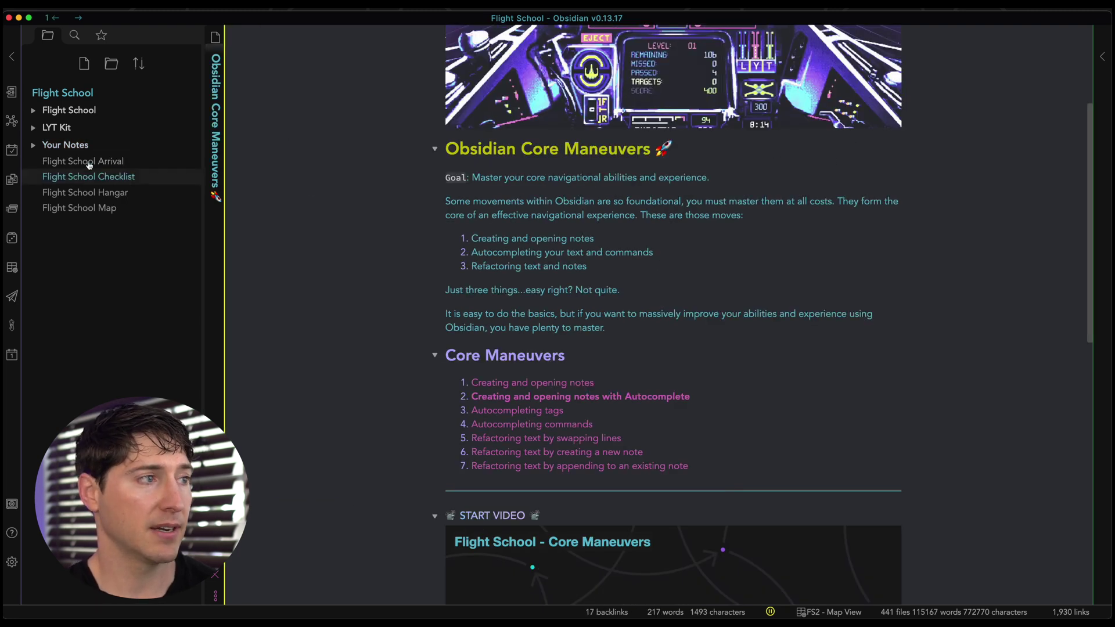
Show the note's backlinks in the right sidebar, toggling link context on and off.
left_click(1102, 56)
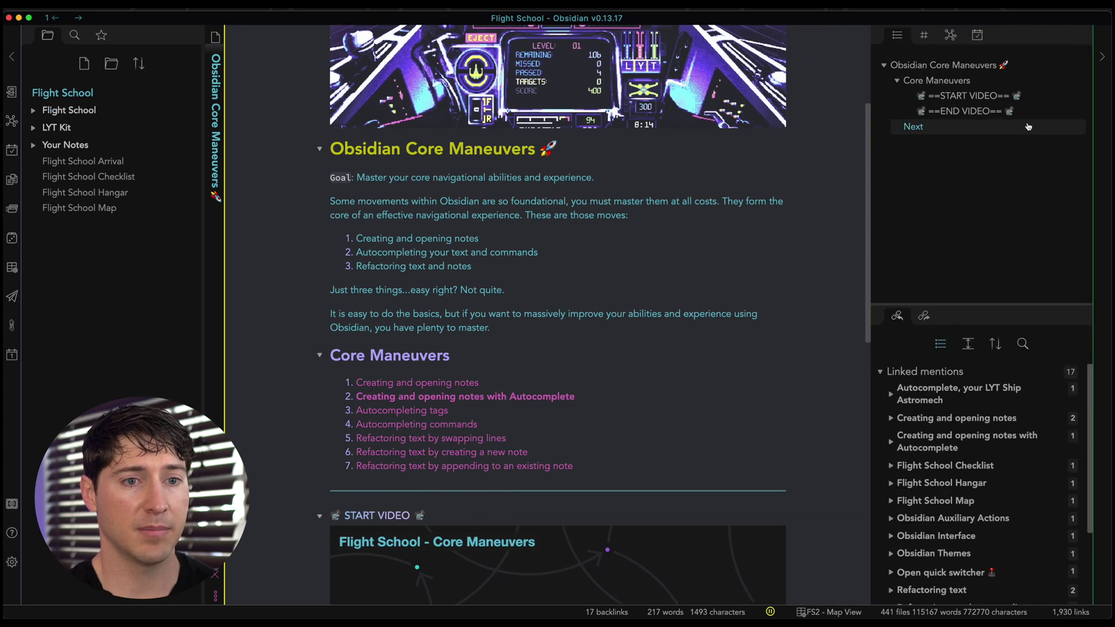
left_click(942, 345)
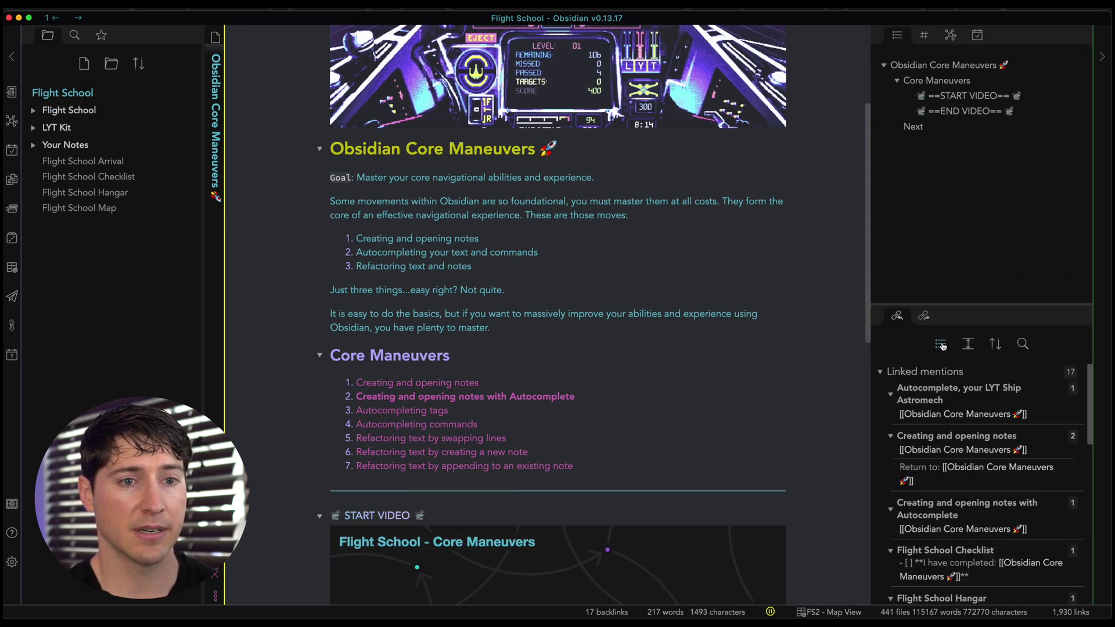
left_click(941, 344)
Switch the sidebar to the local graph, zoom it, and adjust the sidebar width.
left_click(924, 35)
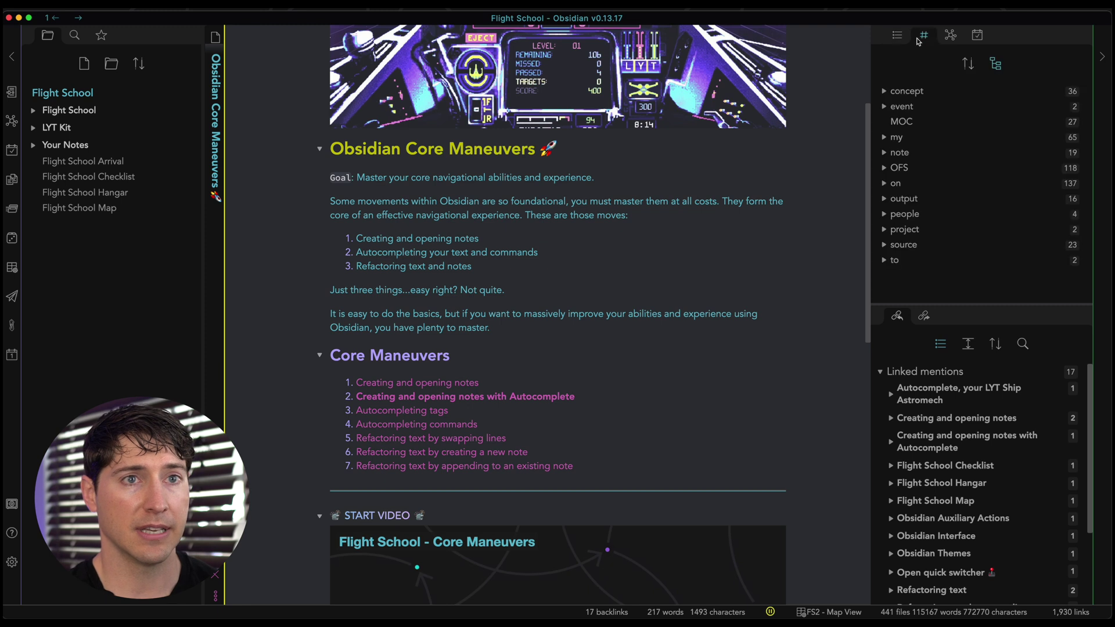
left_click(951, 36)
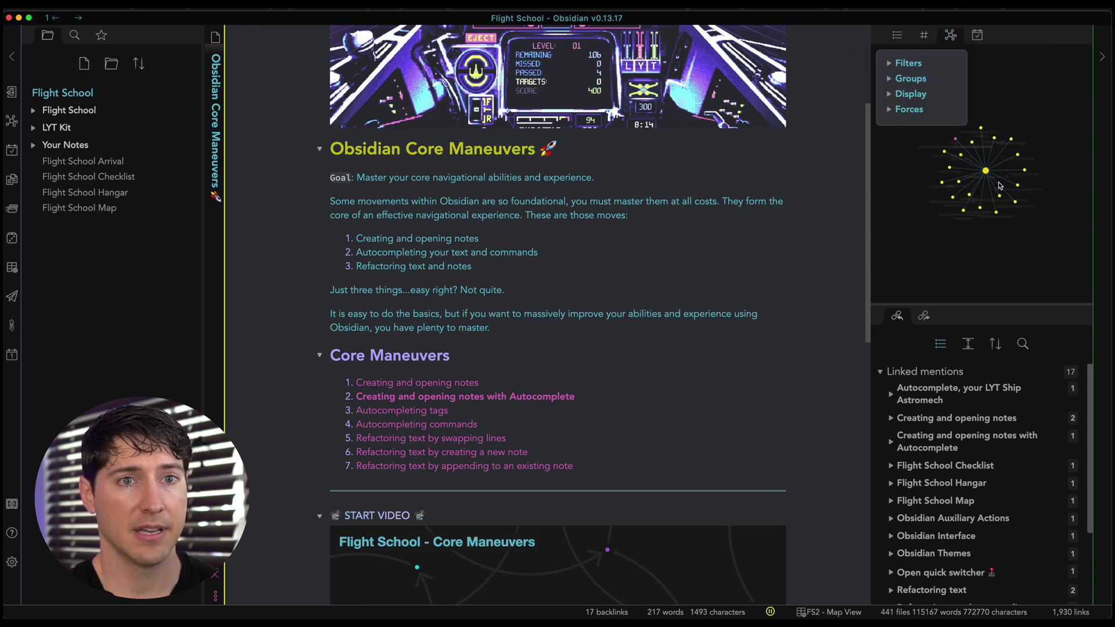
scroll(965, 194, "up", 5)
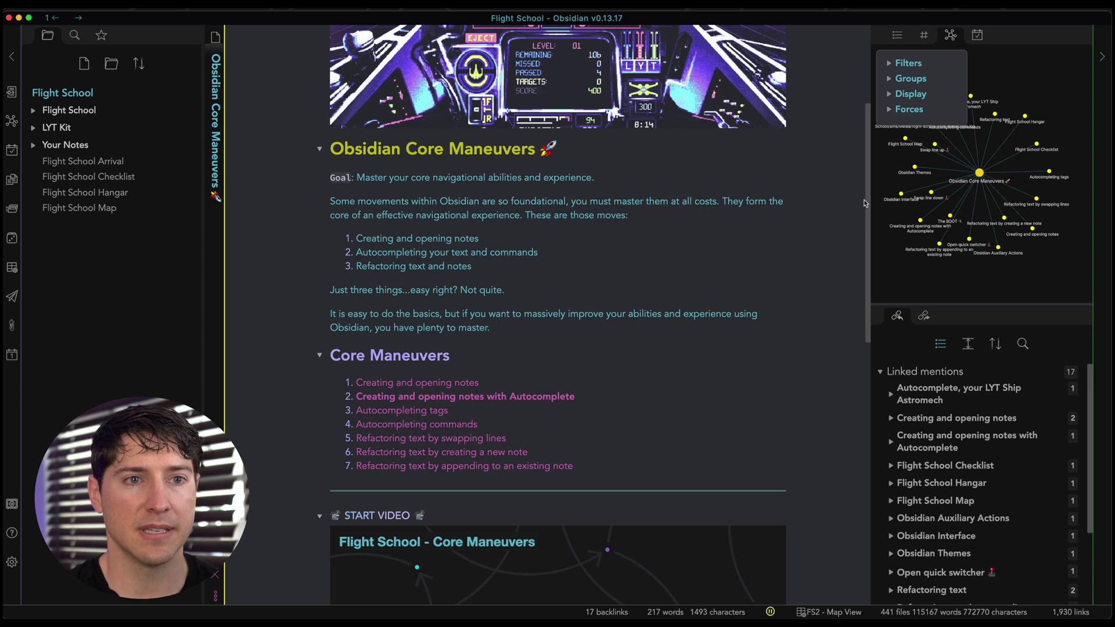
left_click_drag(870, 197, 718, 212)
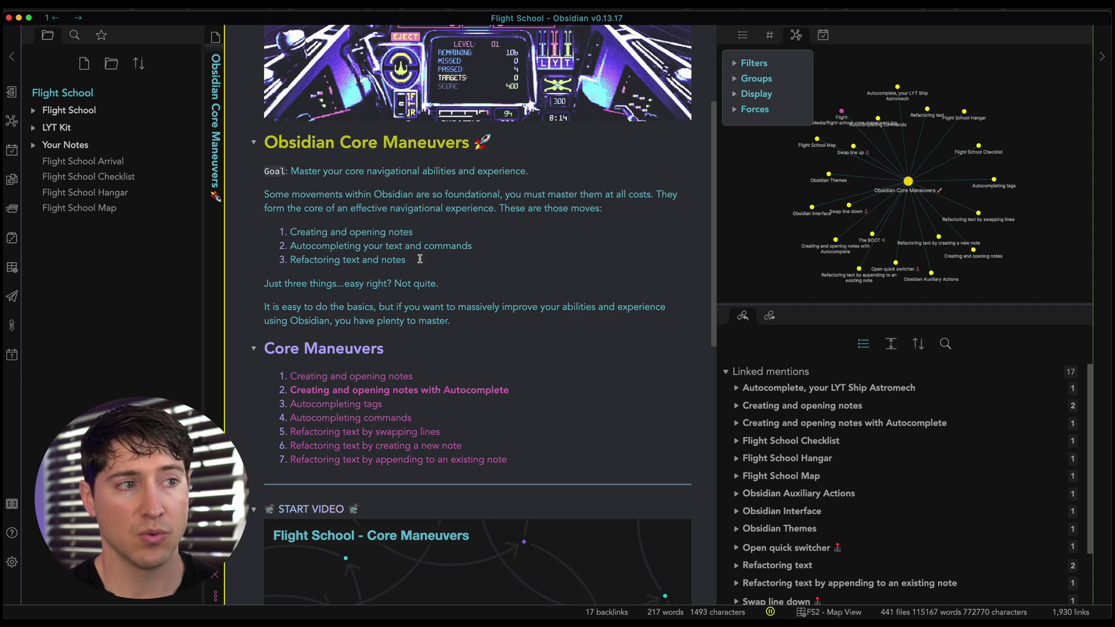
scroll(882, 192, "up", 3)
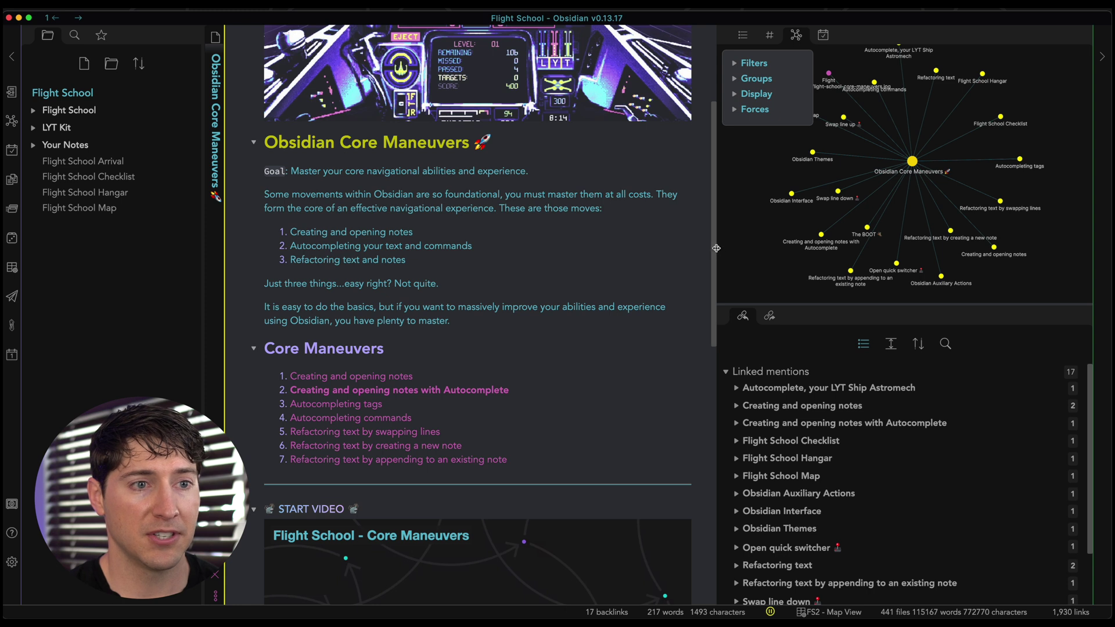
left_click_drag(716, 248, 859, 250)
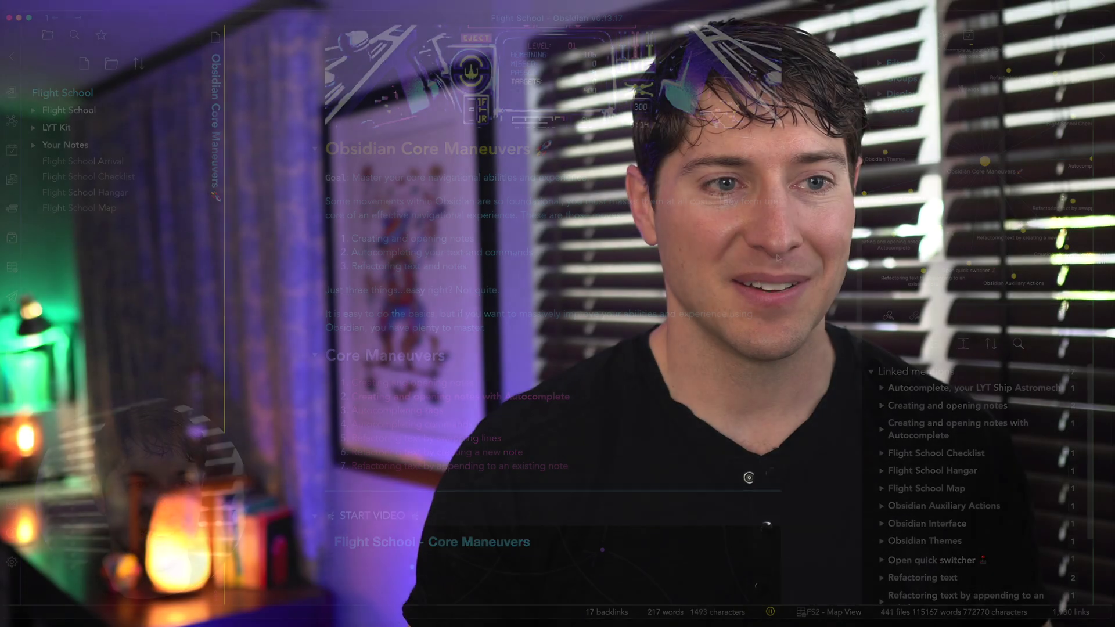